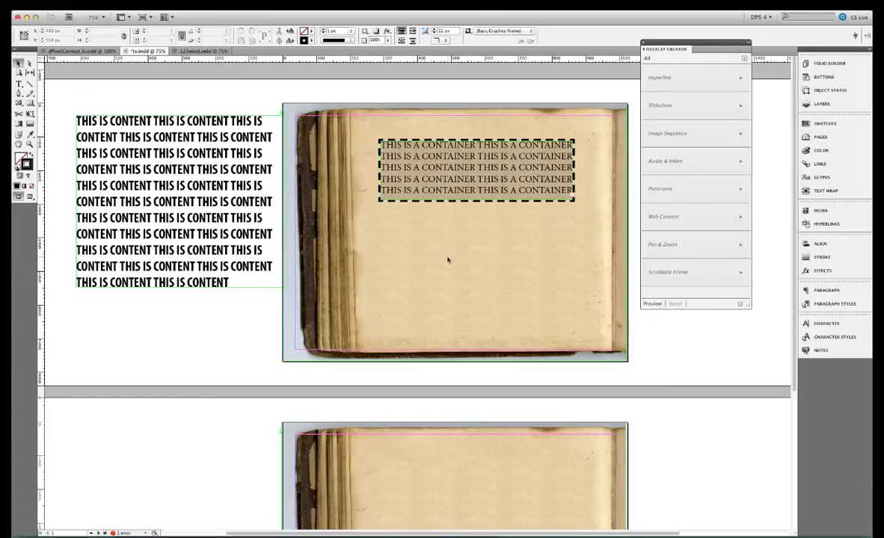
Cut the tall content text frame beside the page
click(485, 189)
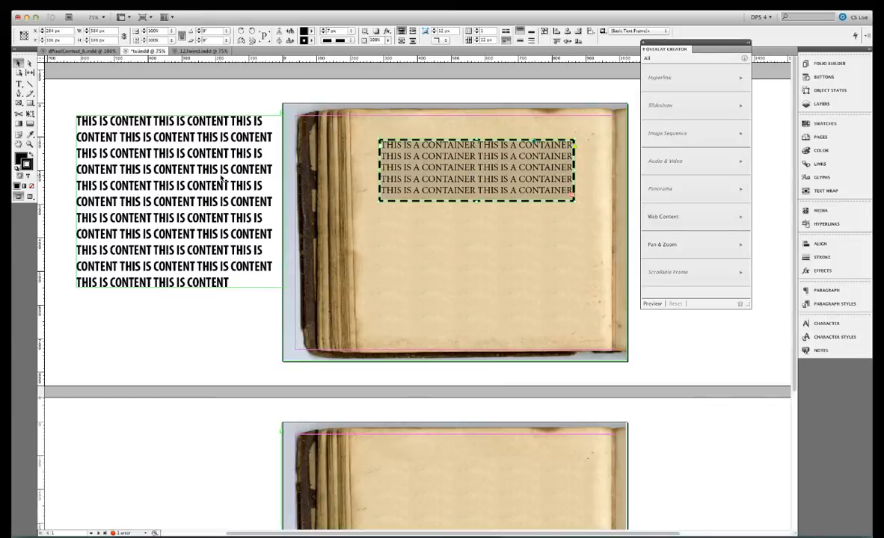
click(199, 169)
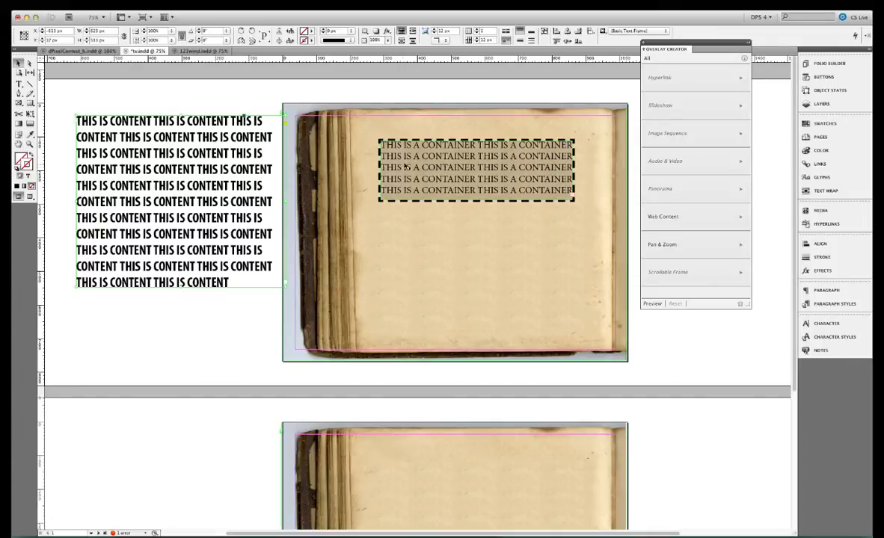
right_click(167, 172)
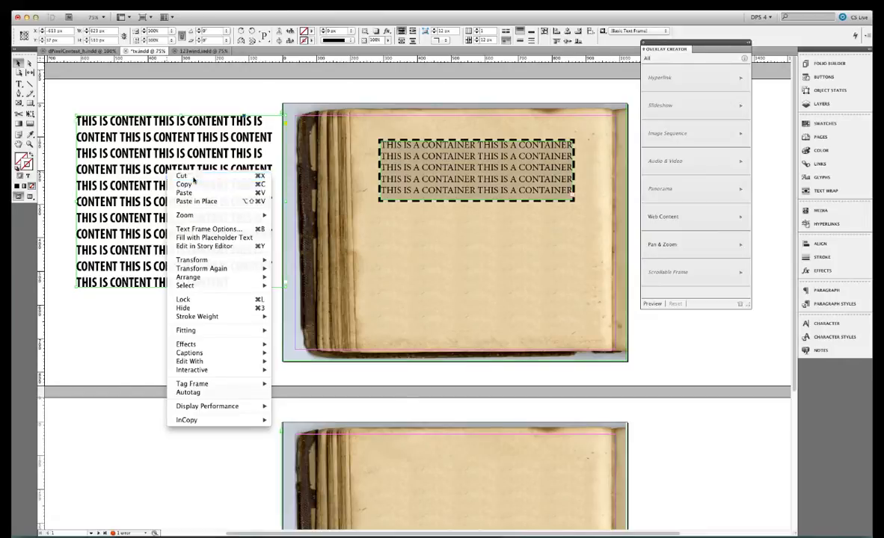
click(193, 177)
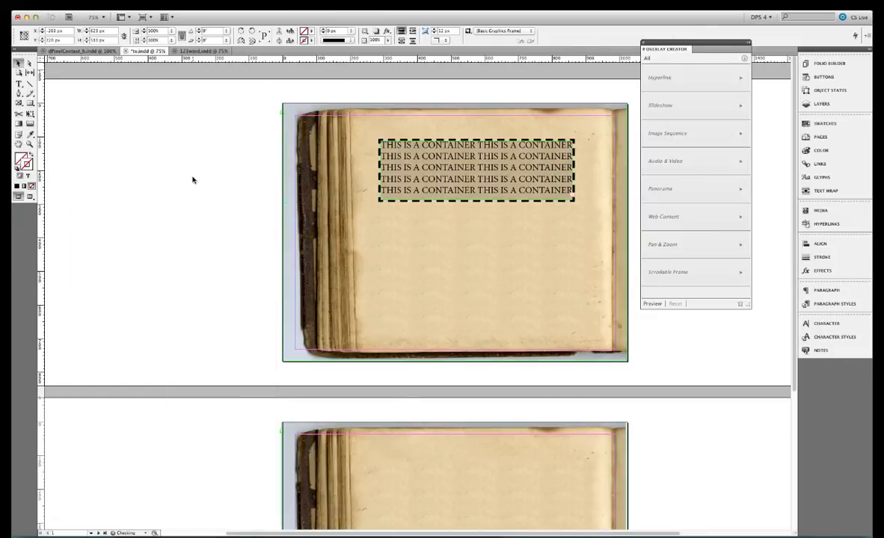
Paste the cut text into the container frame on the book page and reposition it within the frame
click(446, 172)
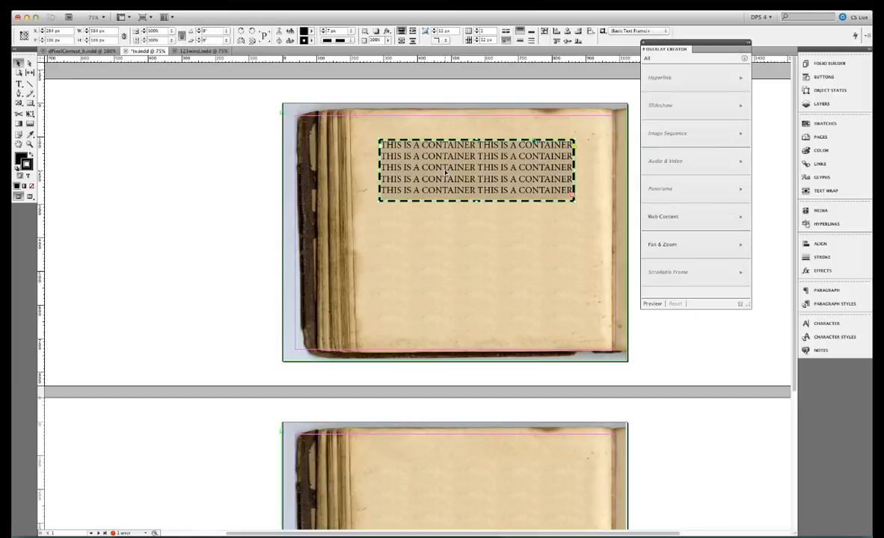
right_click(446, 172)
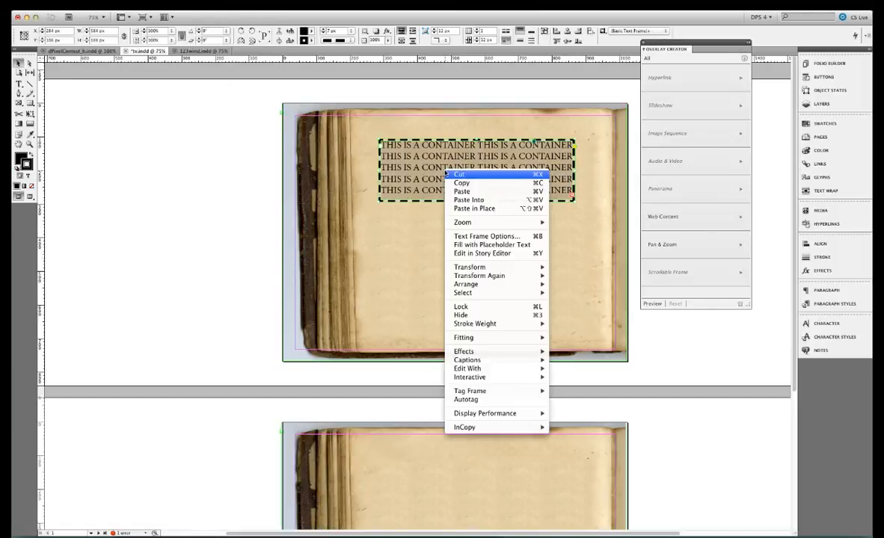
click(469, 201)
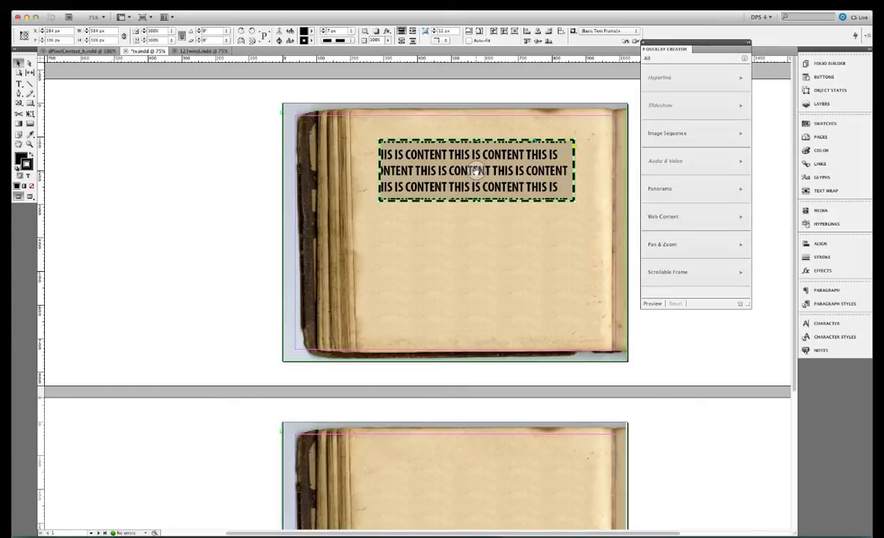
drag(476, 171, 485, 229)
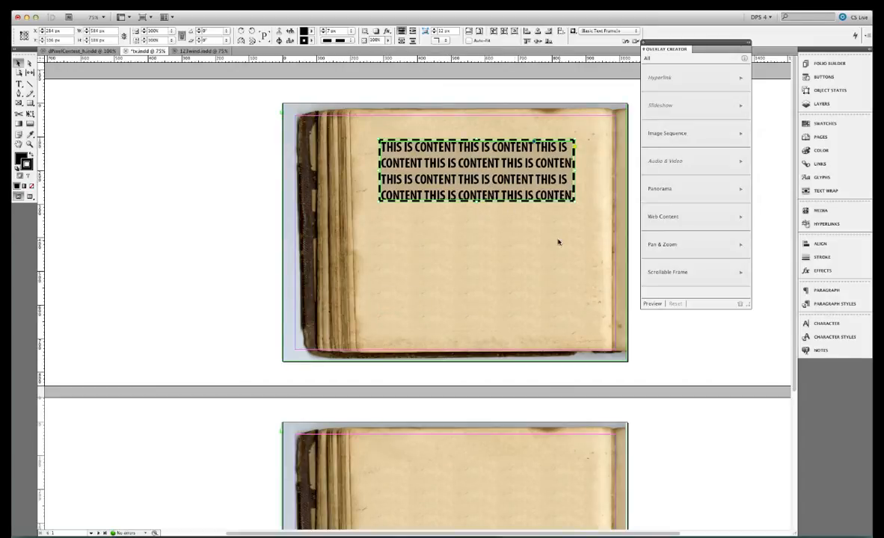
Make the container a Scrollable Frame with Vertical scroll direction in Overlay Creator
click(663, 273)
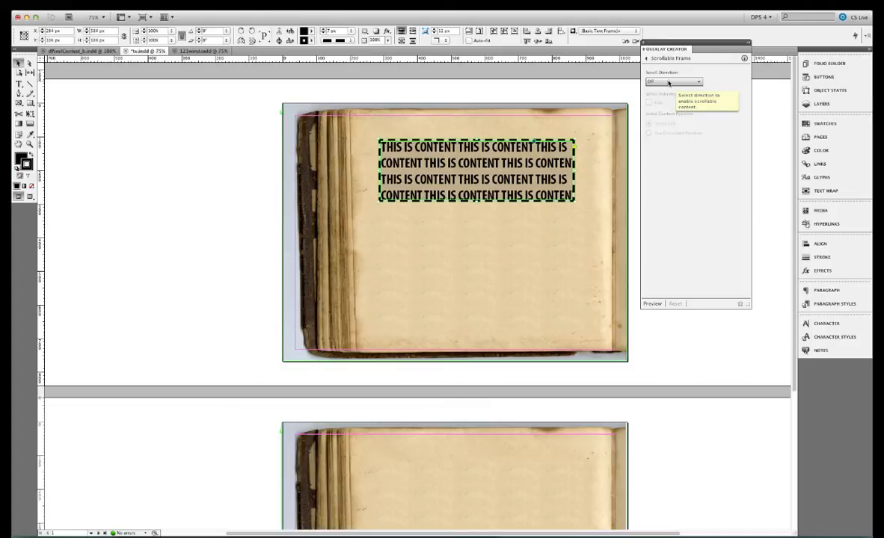
click(668, 83)
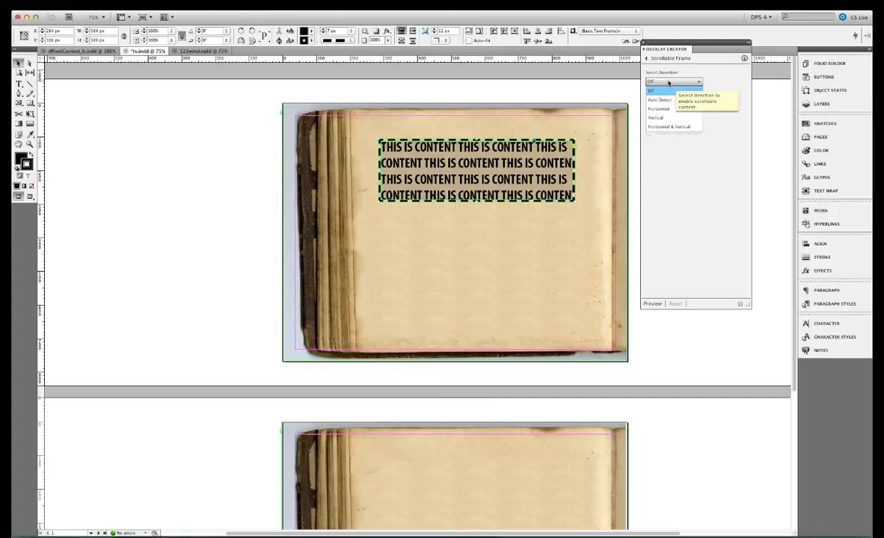
click(666, 120)
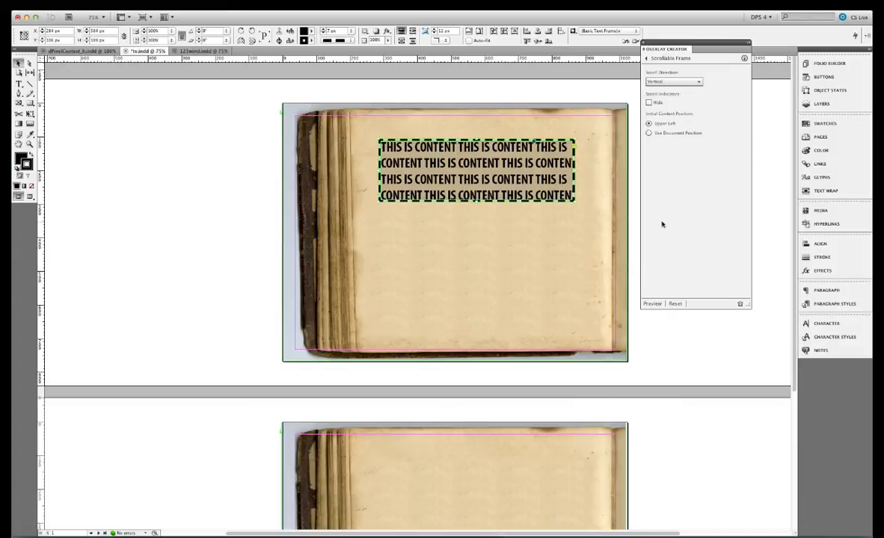
Preview the document and scroll the frame's content in the content viewer, then close the viewer
click(652, 304)
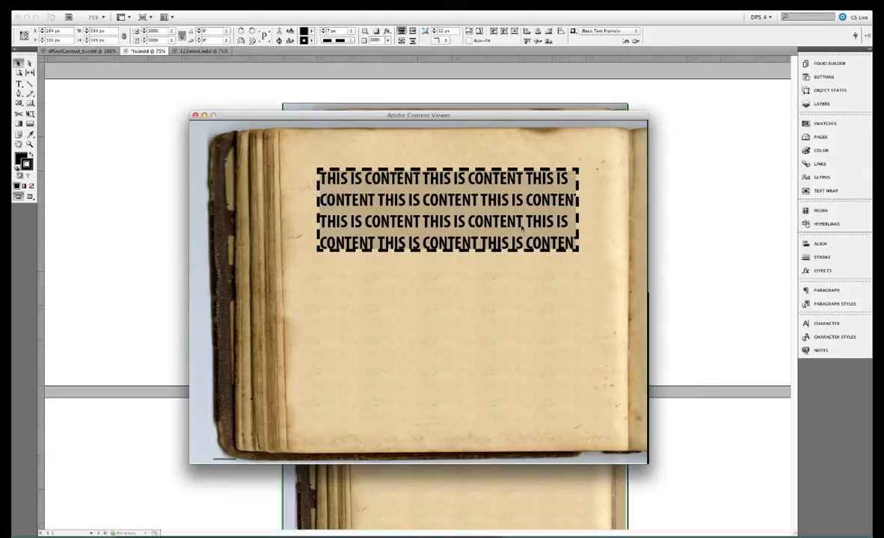
drag(523, 231, 512, 214)
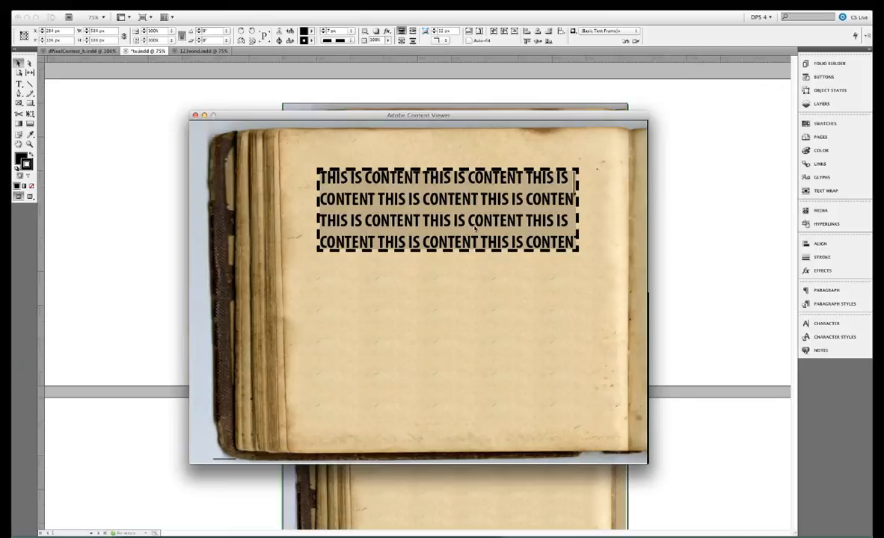
drag(474, 228, 485, 139)
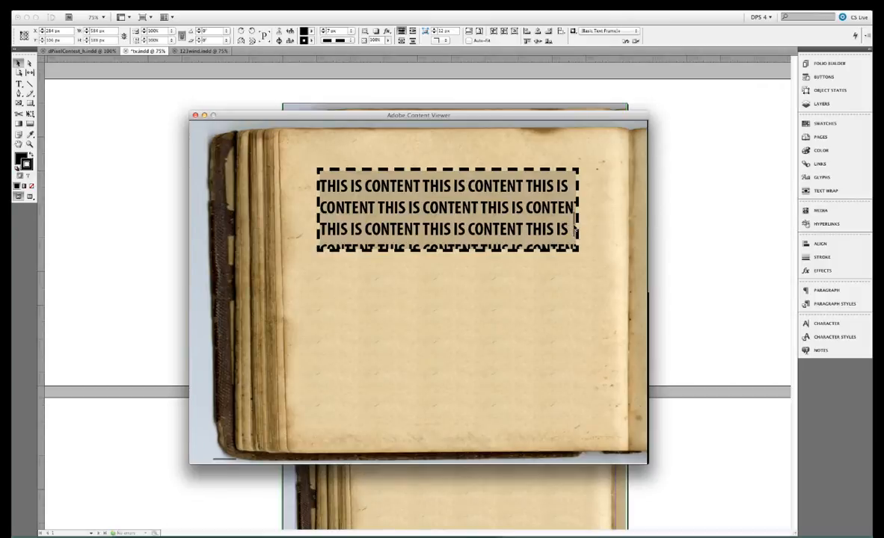
drag(575, 230, 533, 241)
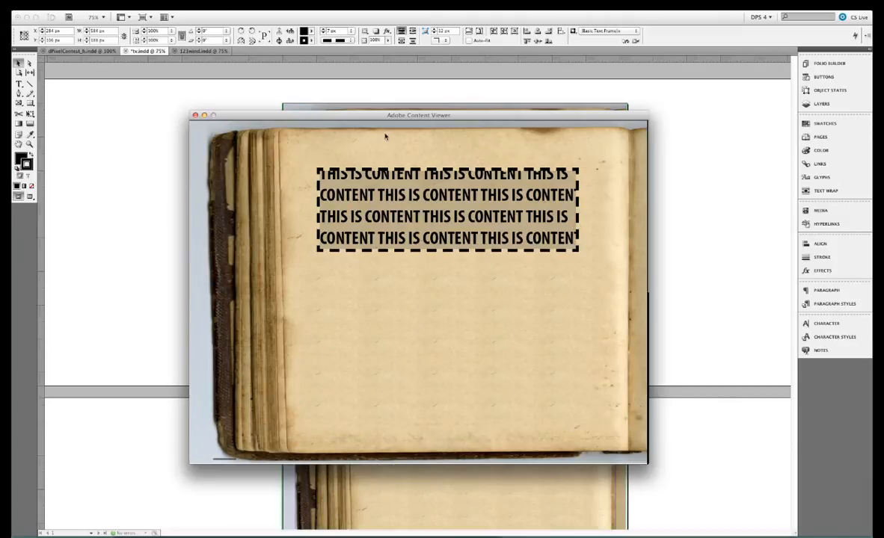
click(195, 115)
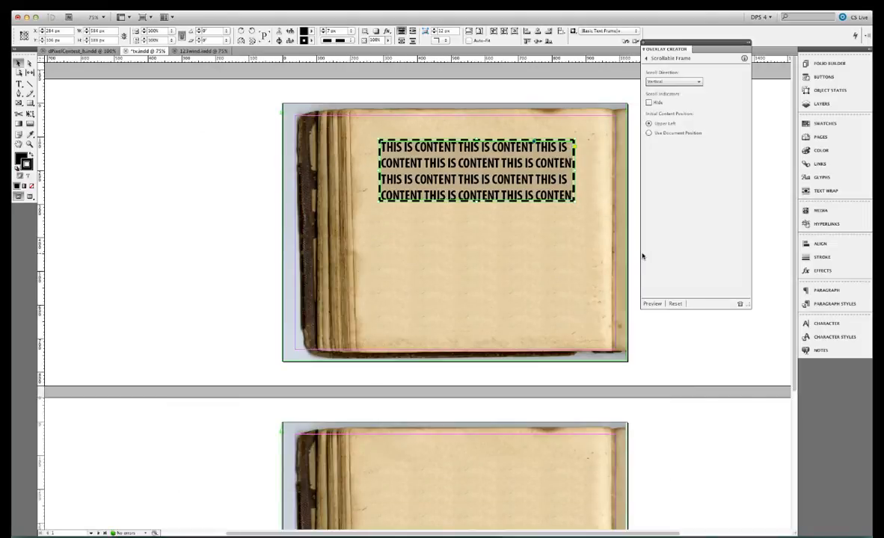
Go to page 2 of the document
click(812, 137)
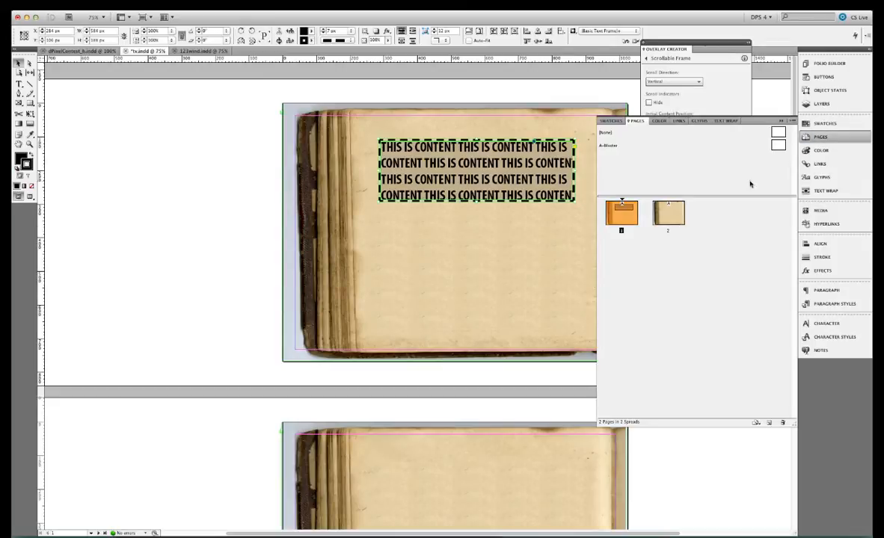
double_click(676, 215)
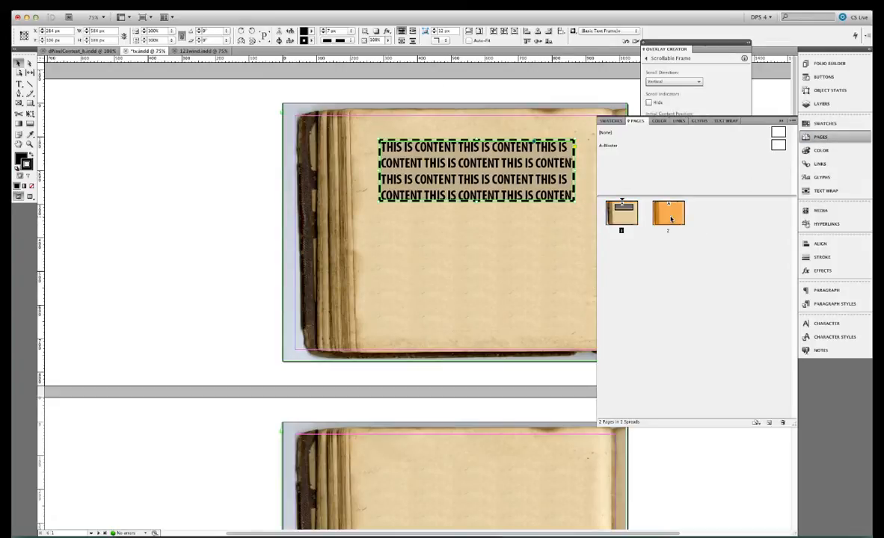
click(821, 137)
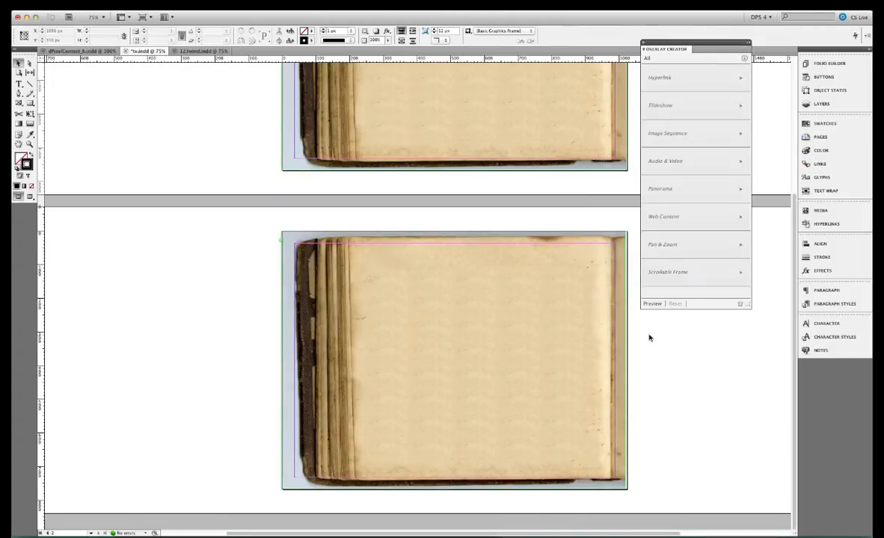
Make the slideshow layer visible
click(827, 107)
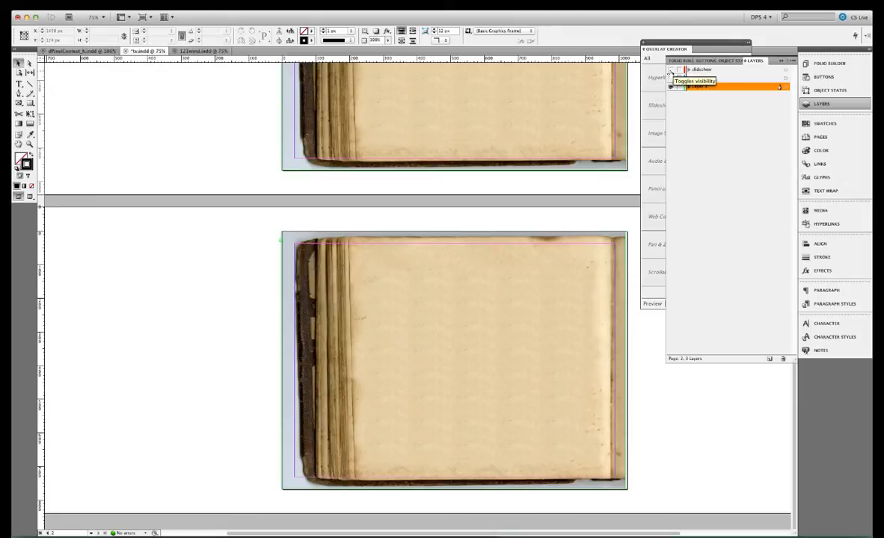
drag(671, 78, 671, 70)
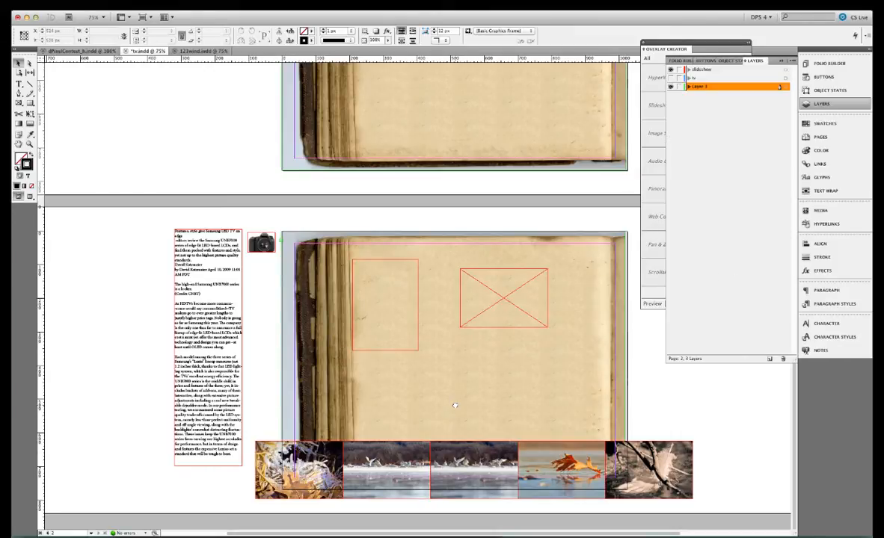
Cut the long article text frame beside page 2
scroll(448, 404, right, 3)
drag(425, 231, 429, 223)
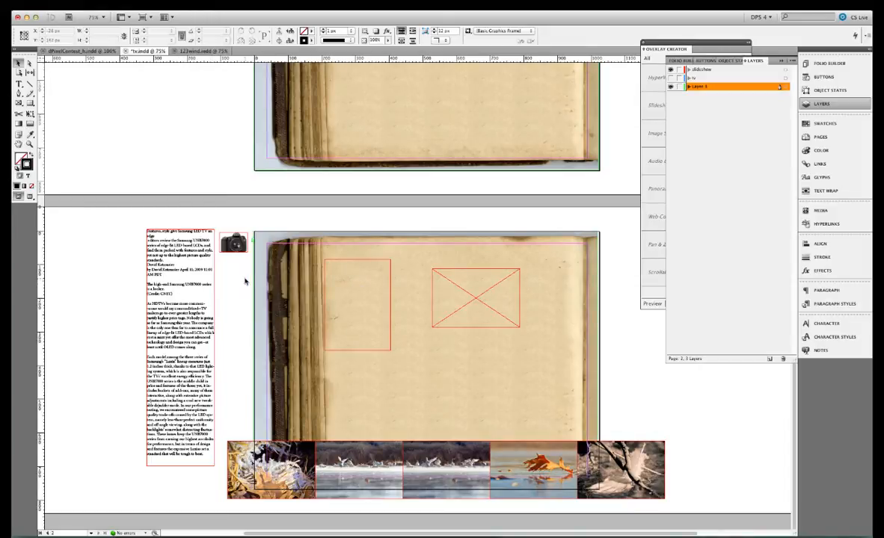
click(192, 277)
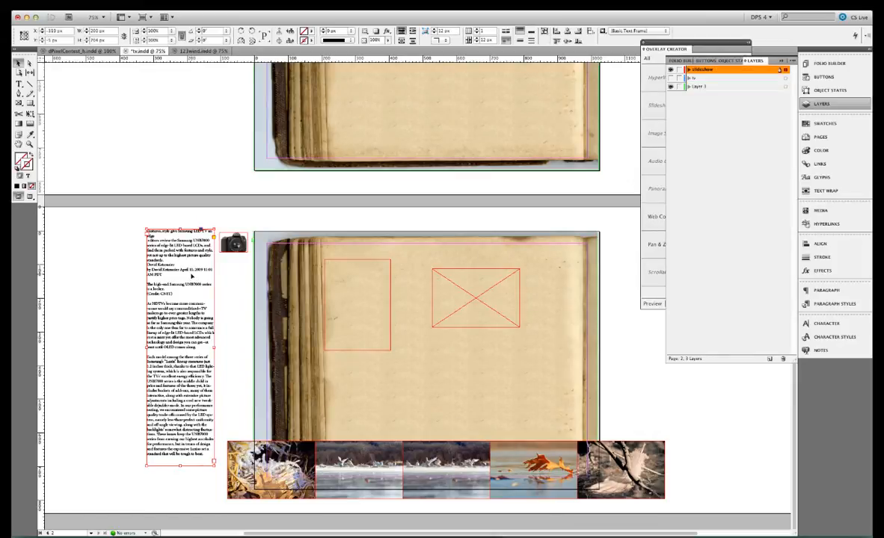
right_click(193, 276)
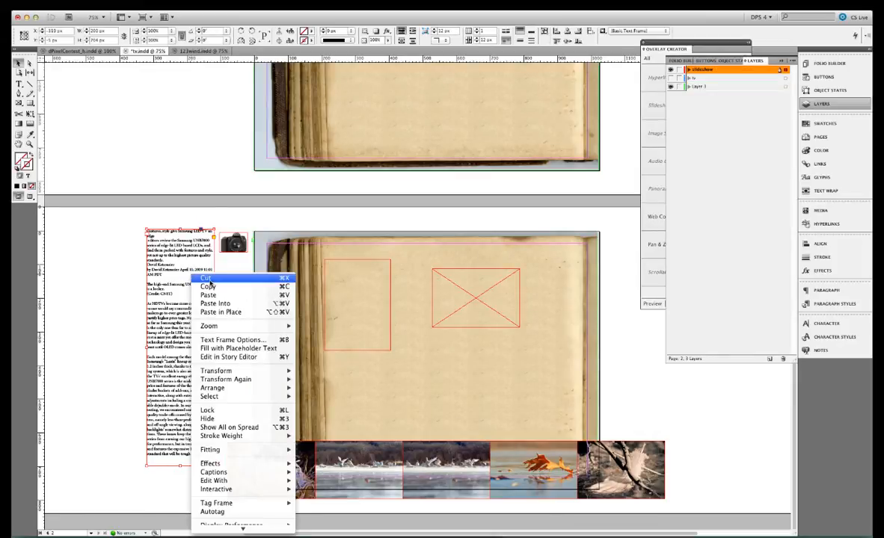
click(207, 279)
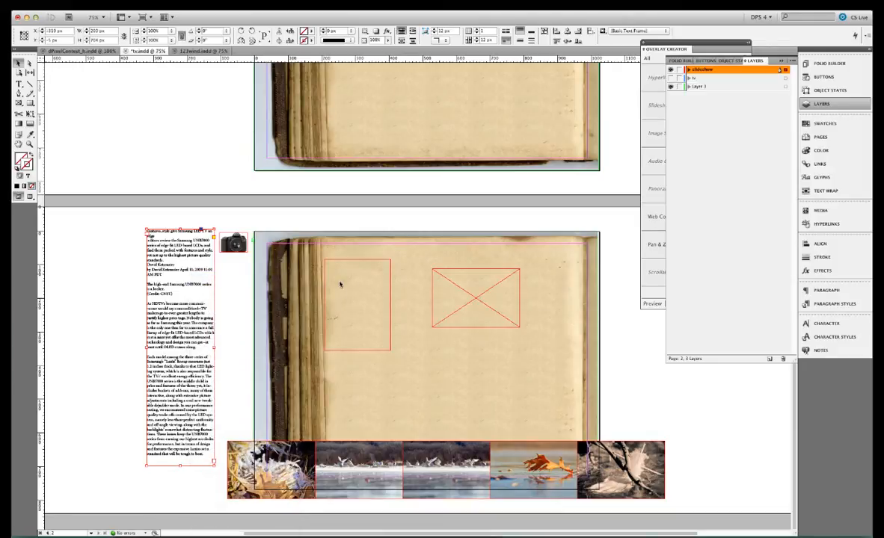
Paste the article text into the tall empty rectangle frame on the page
click(372, 262)
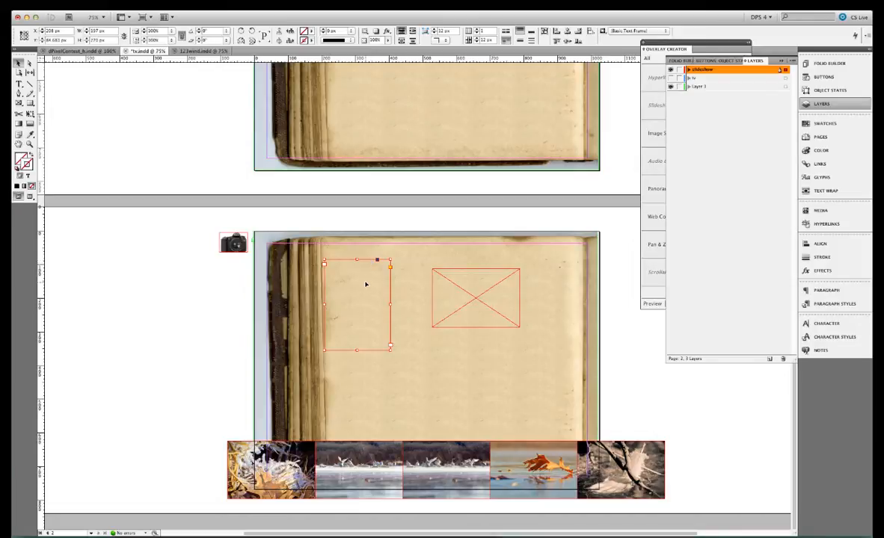
right_click(366, 283)
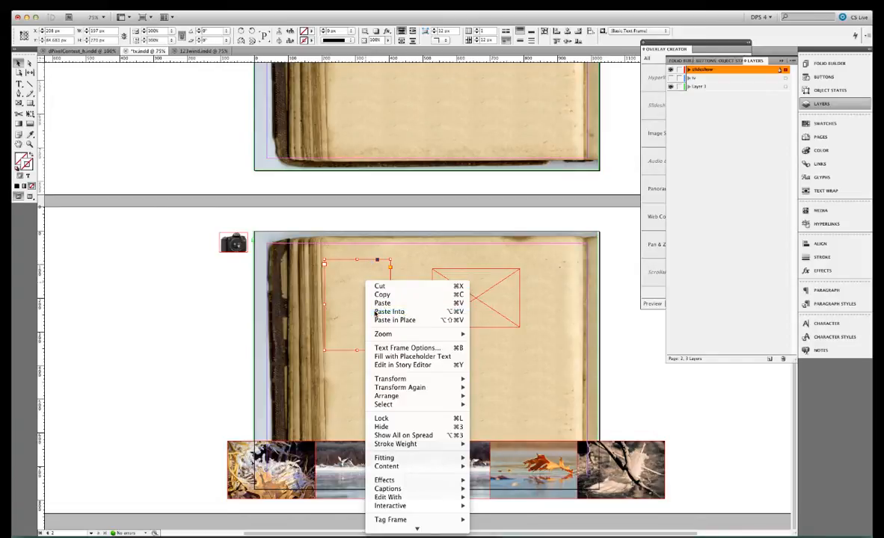
click(376, 311)
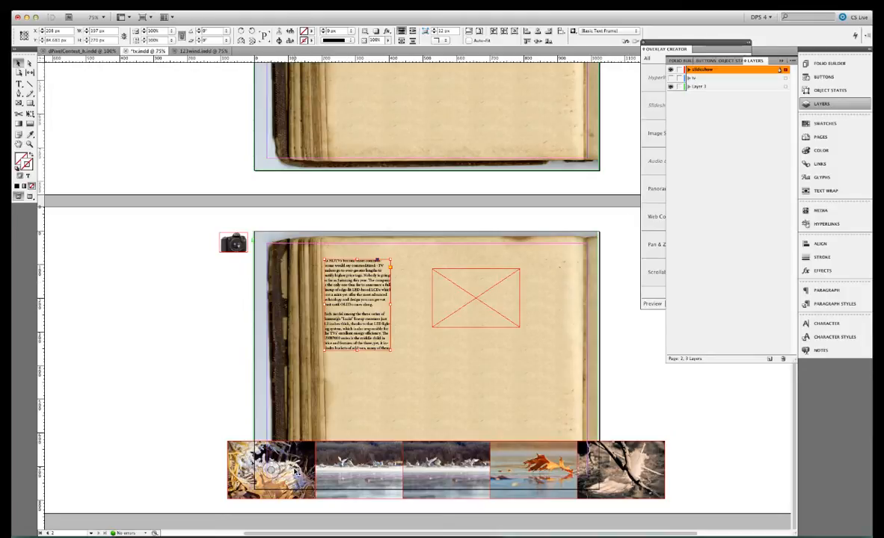
Group the five images in the strip below the page and cut the group
click(326, 447)
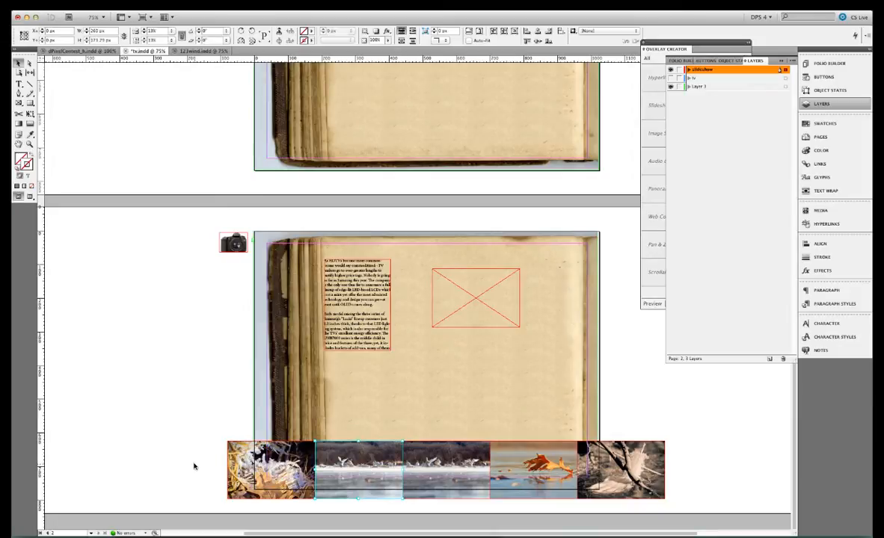
drag(194, 466, 707, 482)
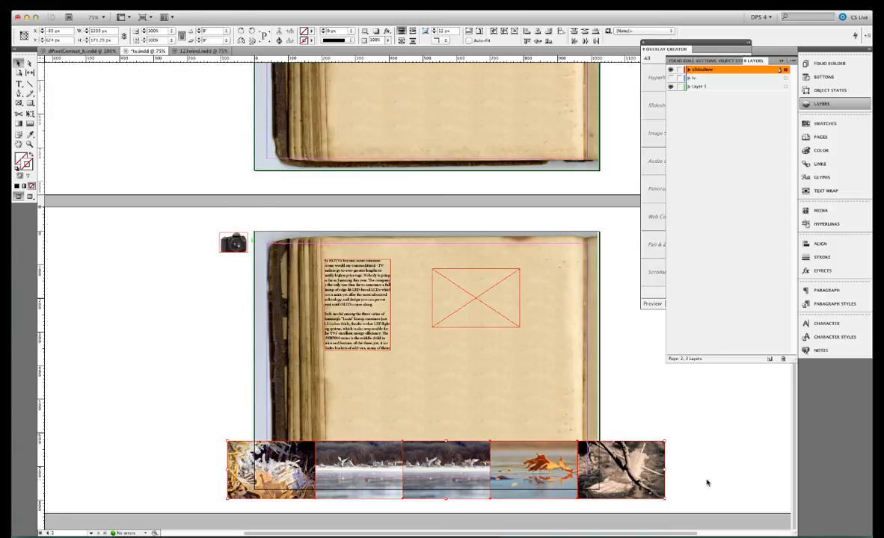
click(172, 6)
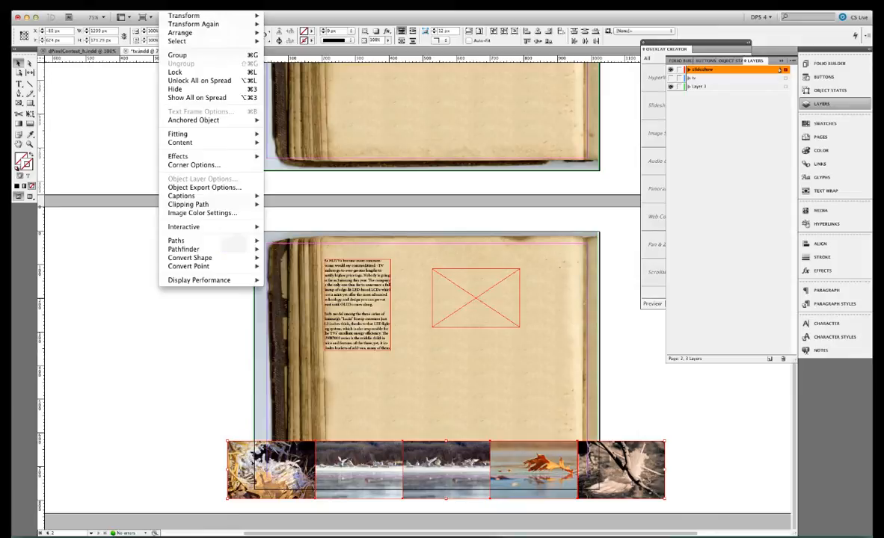
click(187, 56)
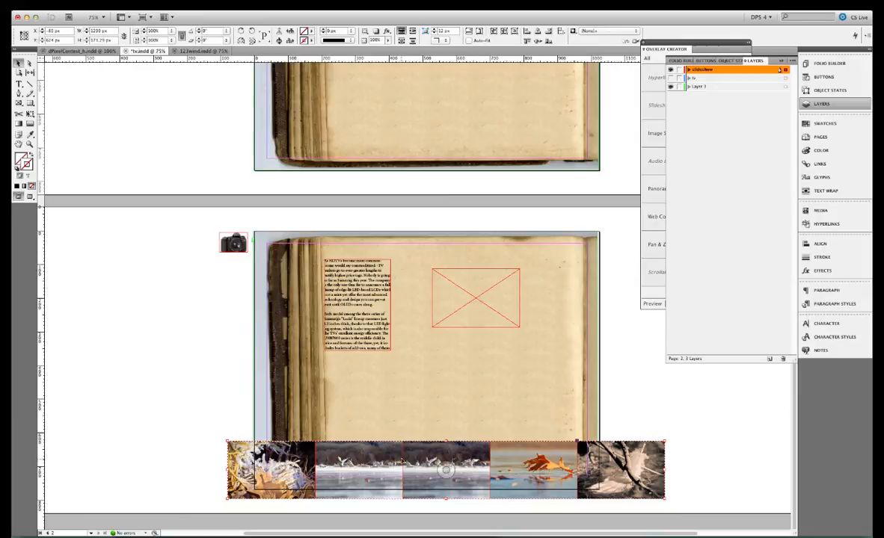
right_click(387, 458)
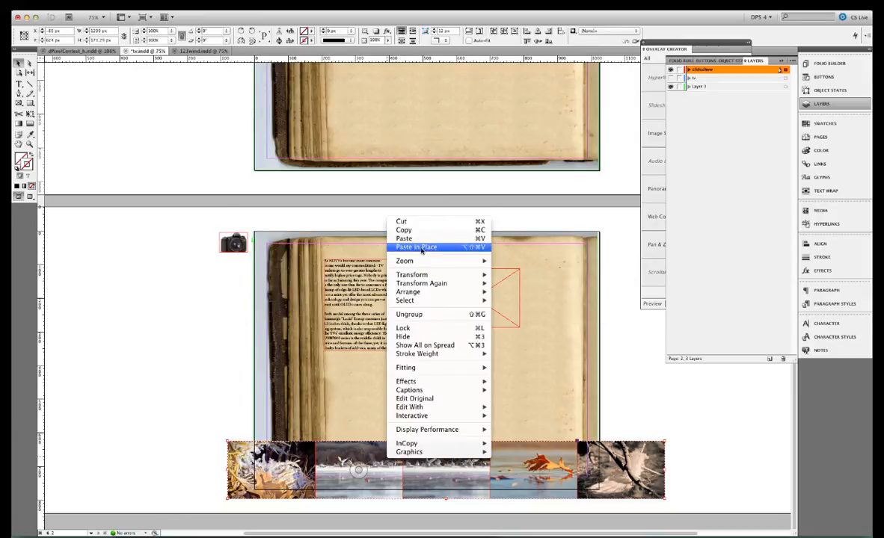
click(428, 224)
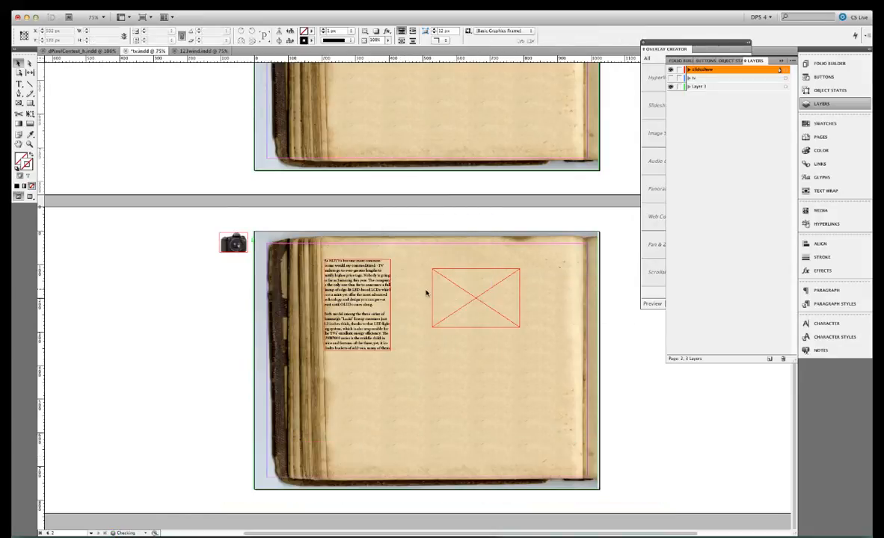
Paste the cut image group into the empty rectangle frame on the page
click(459, 293)
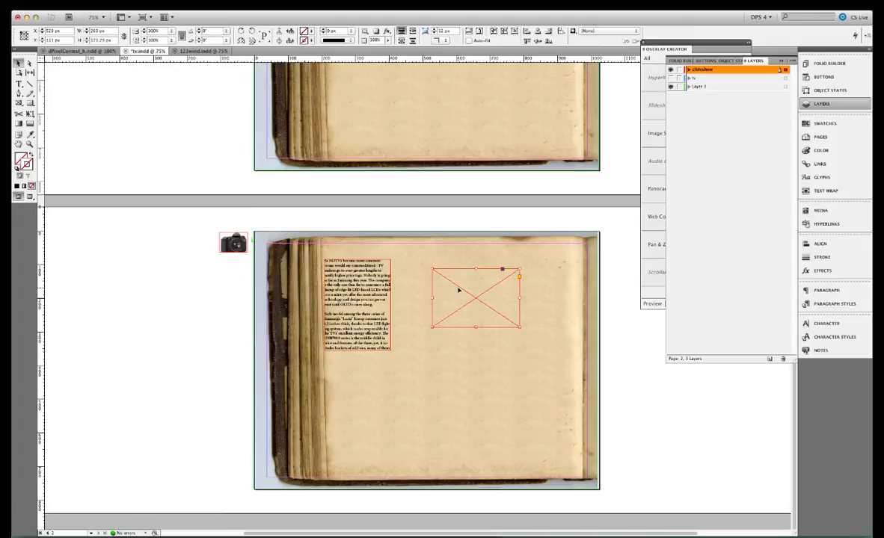
right_click(459, 292)
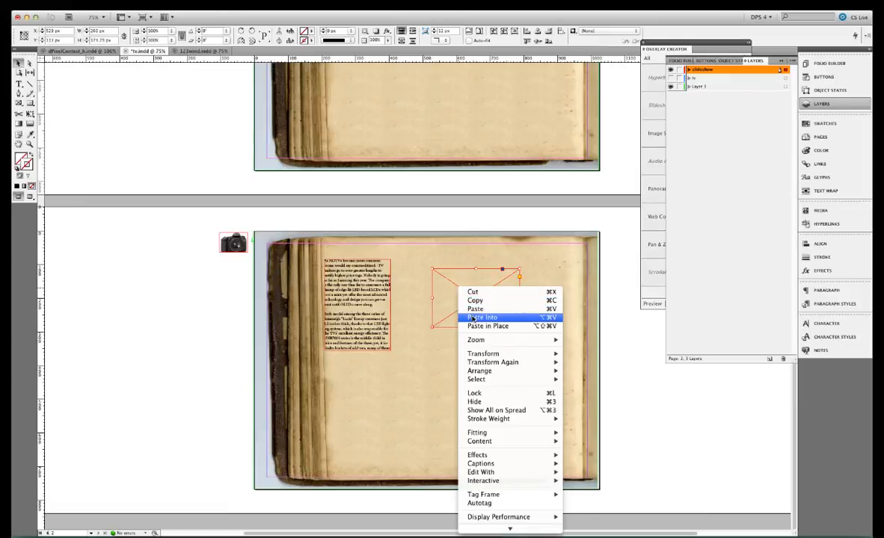
click(472, 319)
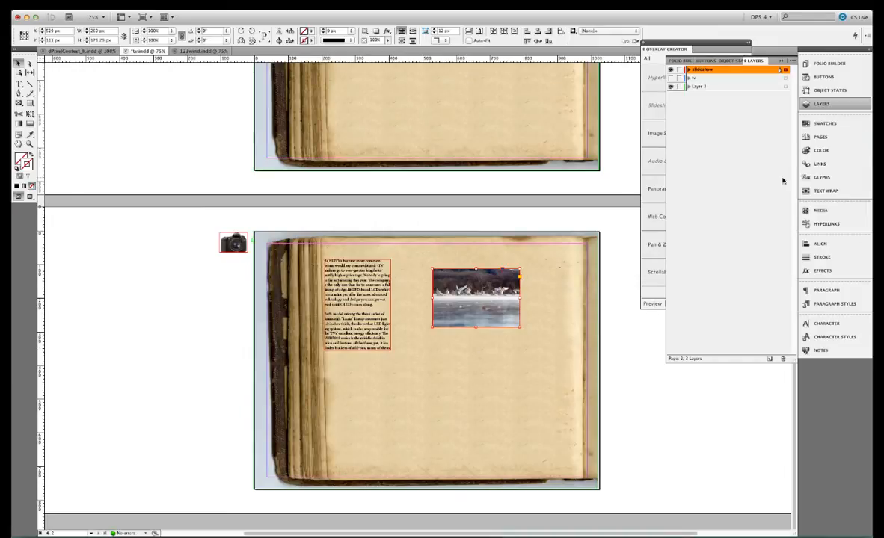
Make the image frame a Horizontal scrollable frame with its scroll indicators hidden
click(841, 106)
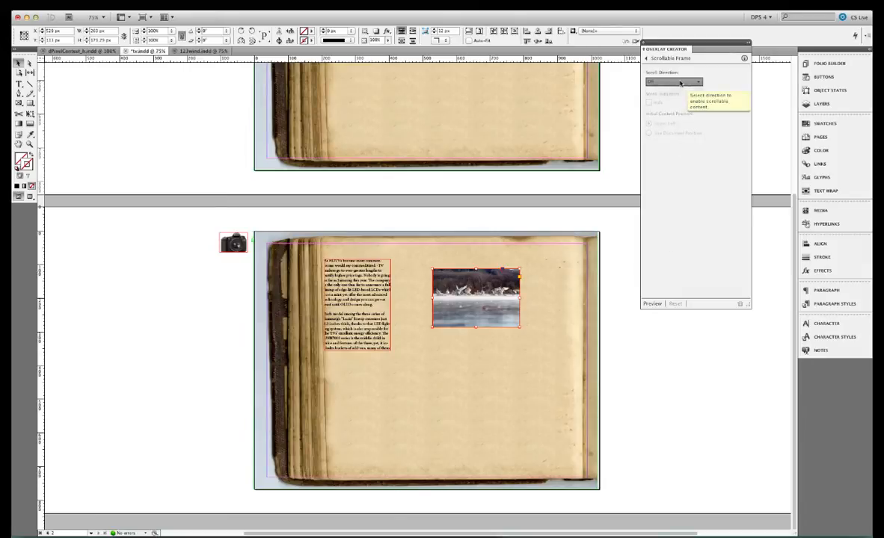
click(680, 82)
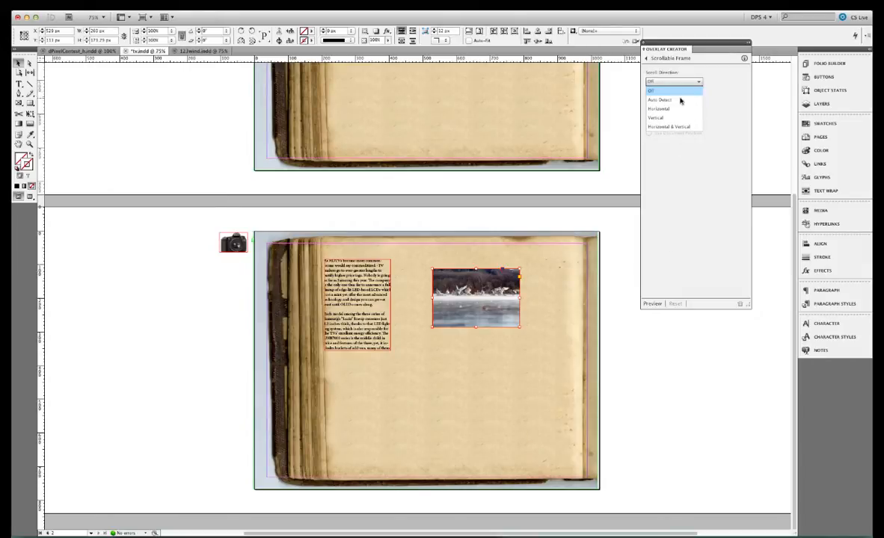
click(680, 108)
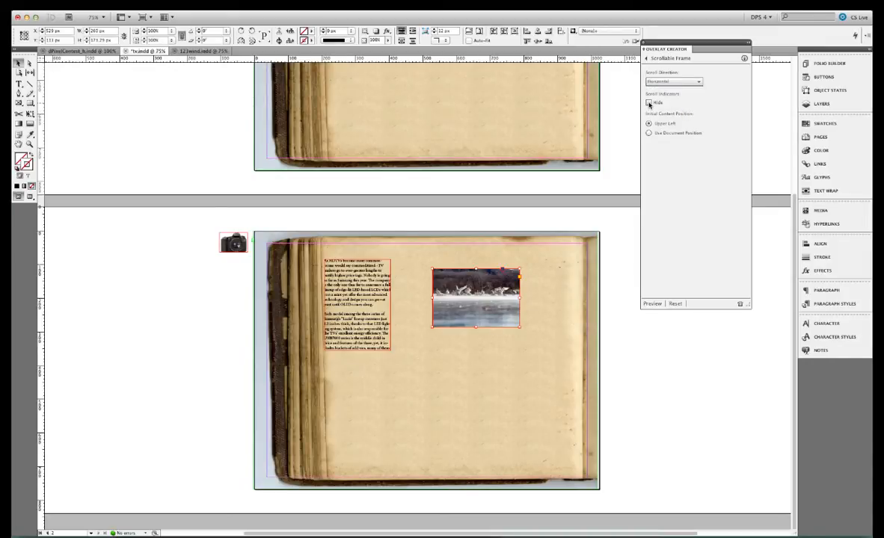
click(649, 104)
Move the images inside the frame so the first image sits at the frame's upper-left corner, X 0 px, Y 0 px
click(476, 299)
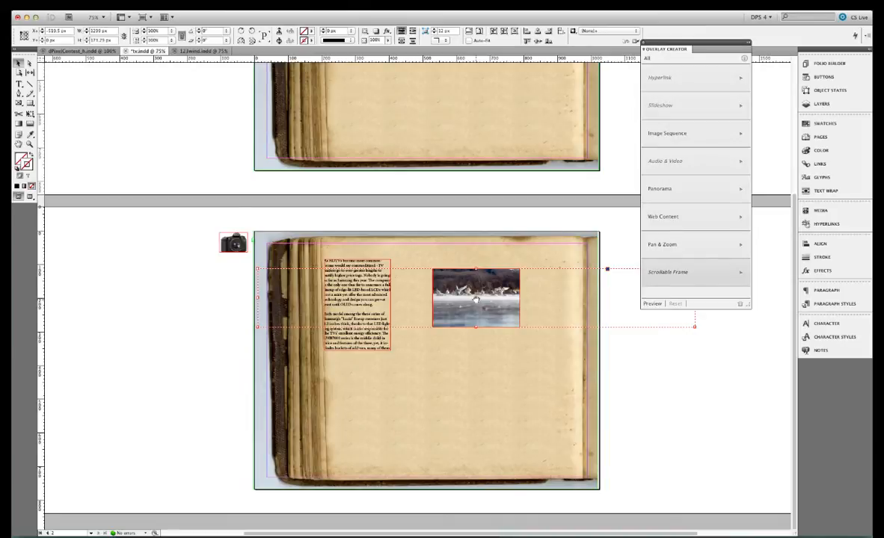
drag(475, 297, 652, 313)
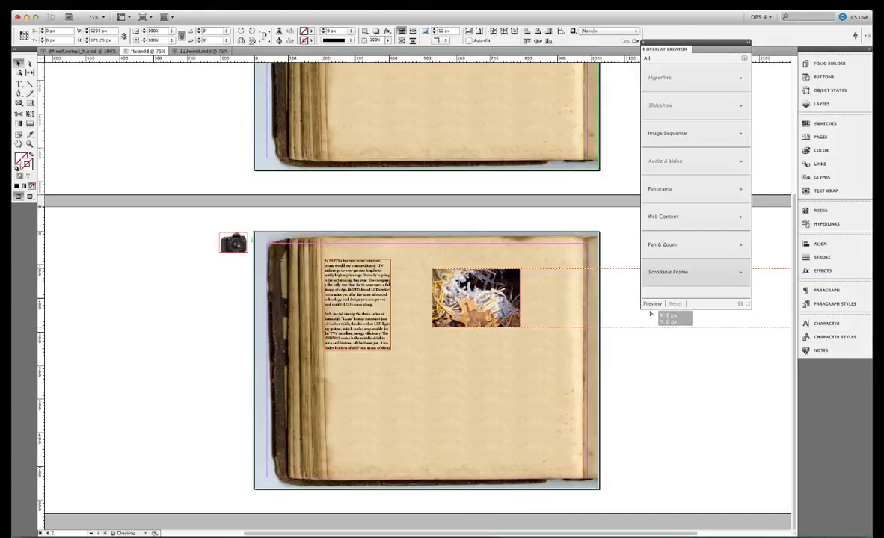
drag(650, 313, 651, 314)
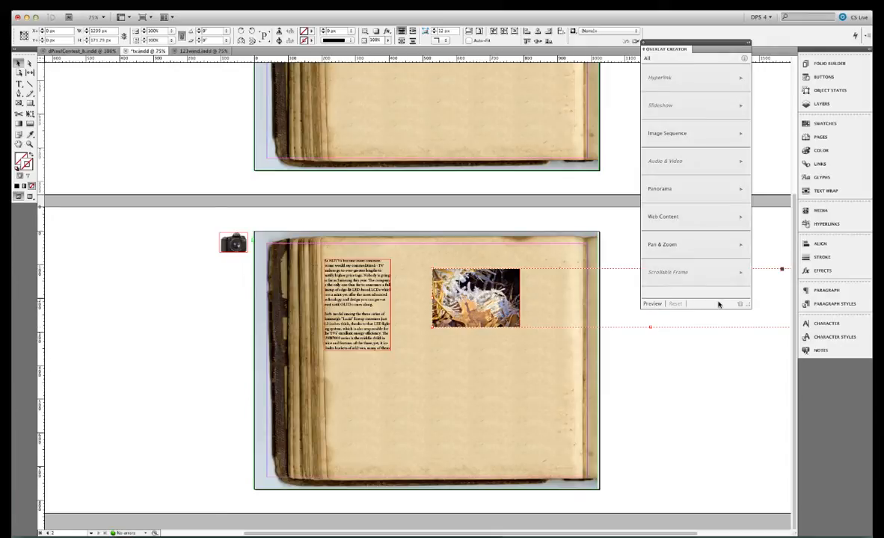
Preview the page and swipe through the horizontally scrolling images
click(653, 305)
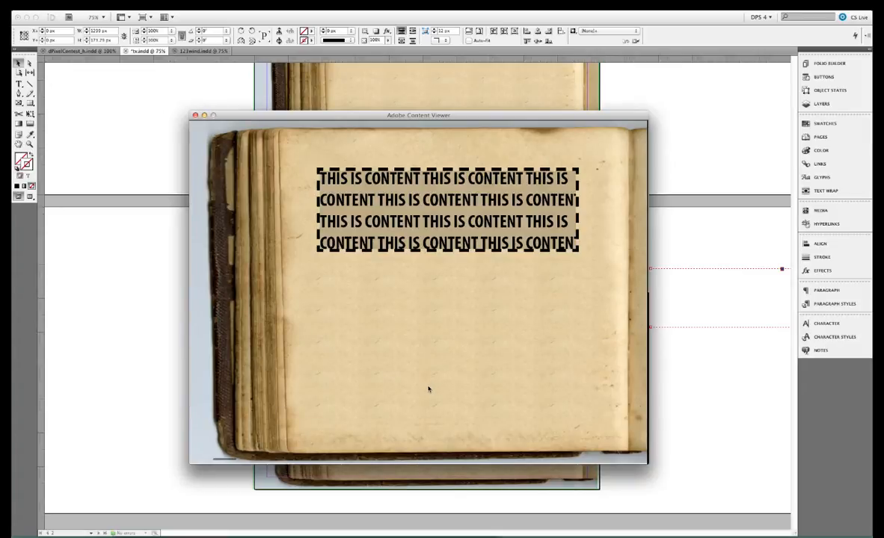
drag(429, 389, 469, 51)
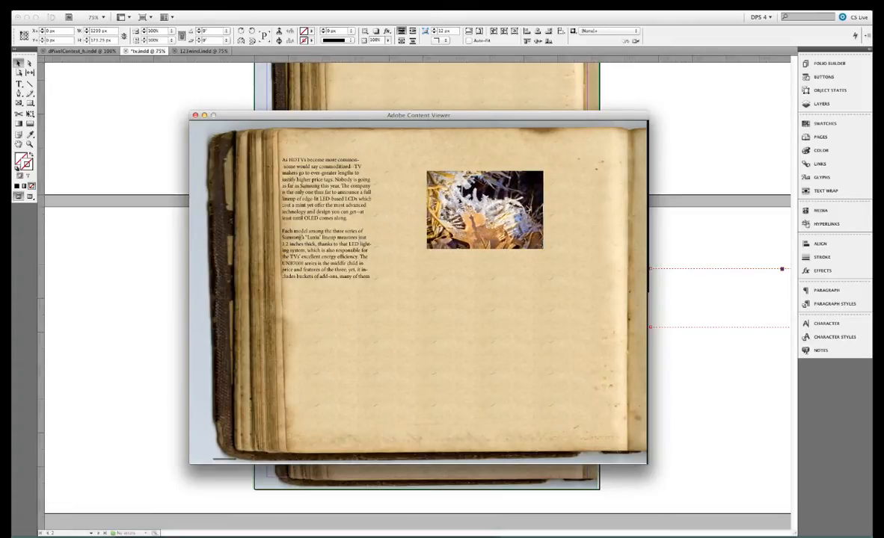
click(195, 116)
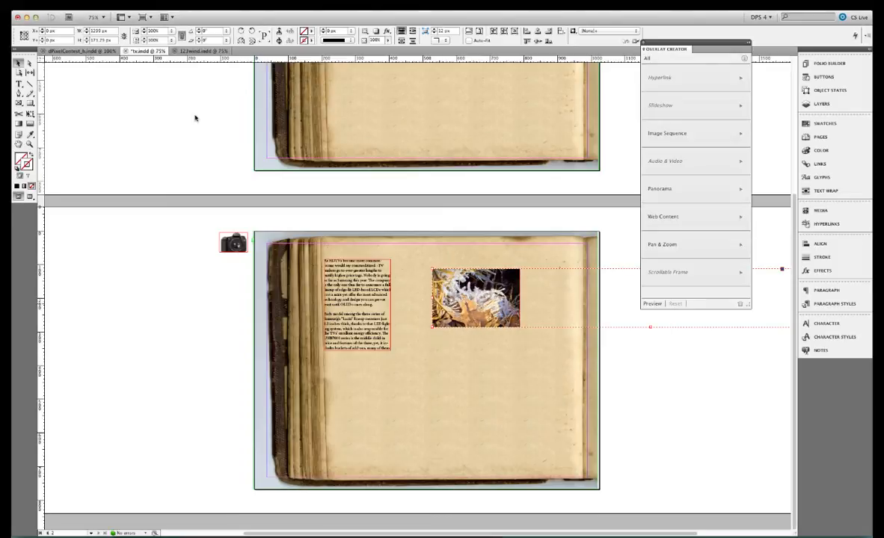
Make the article text frame a Vertical scrollable frame
click(390, 266)
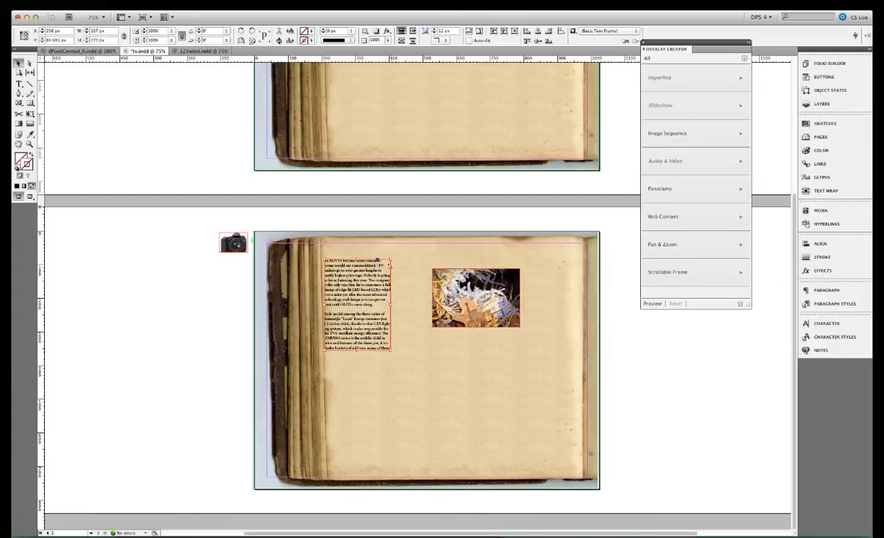
click(683, 274)
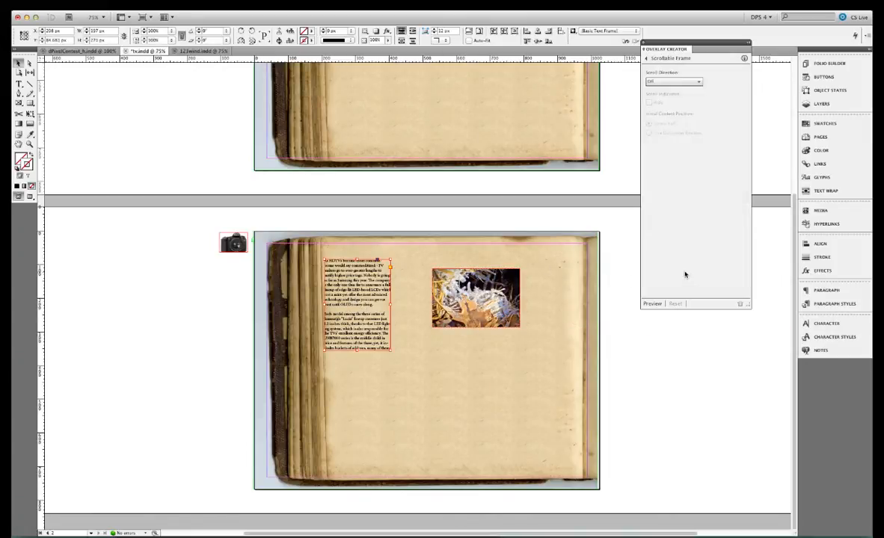
click(678, 84)
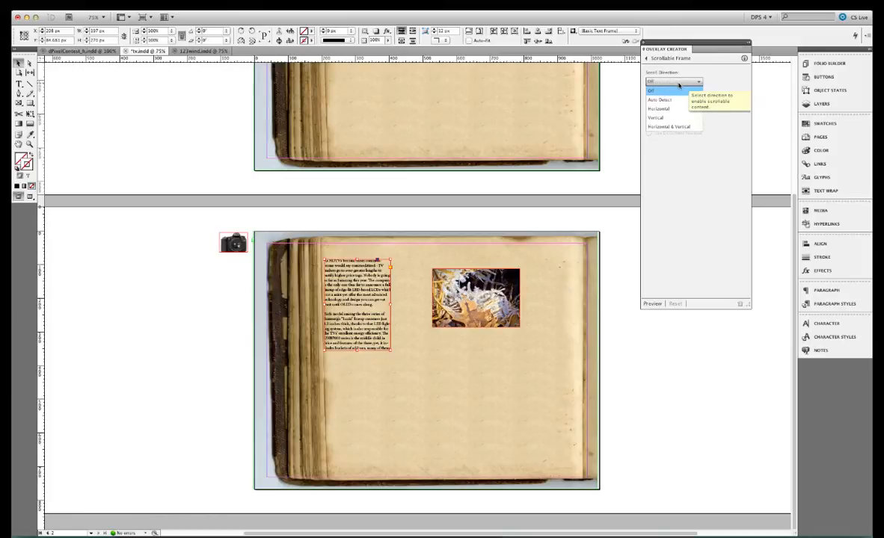
click(667, 118)
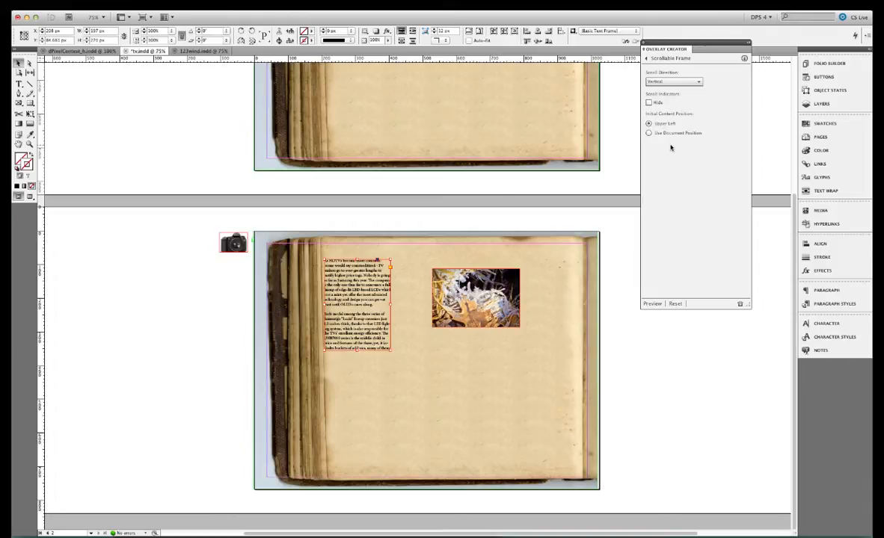
Preview the page and scroll through the article text
click(652, 304)
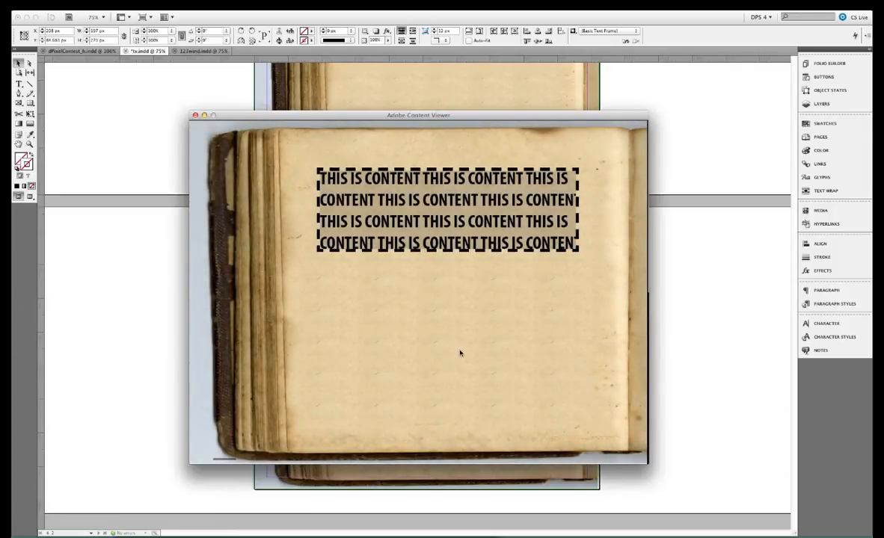
drag(417, 334, 465, 226)
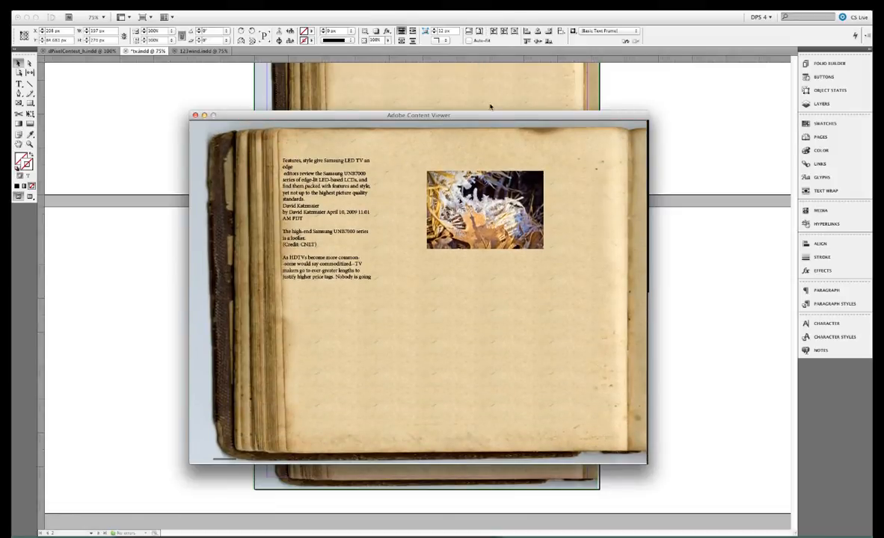
drag(318, 191, 321, 219)
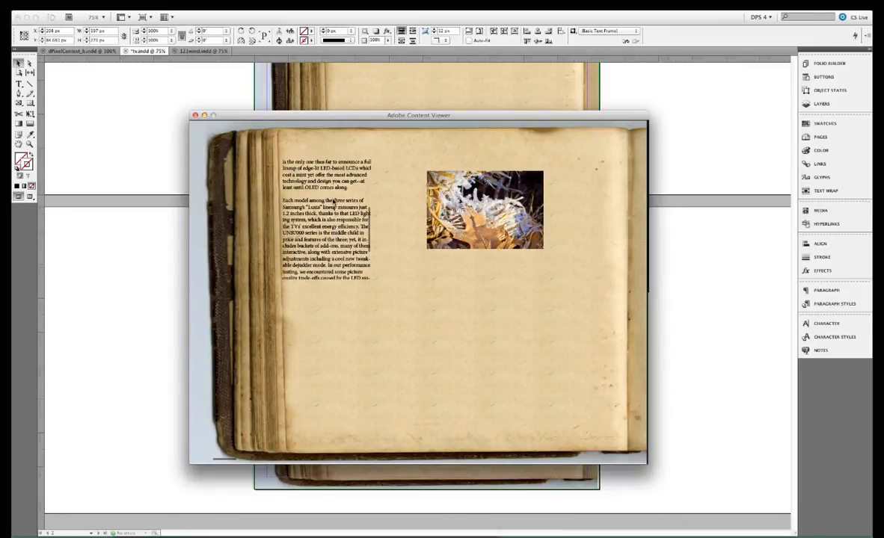
drag(336, 196, 332, 248)
scroll(332, 247, down, 5)
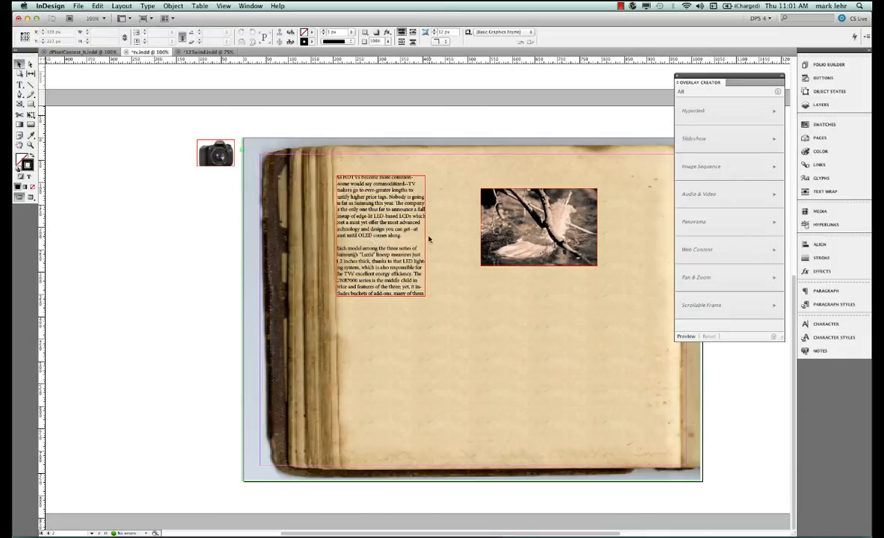
Cut the image group out of the scrollable frame and paste it onto the lower part of the page
click(535, 229)
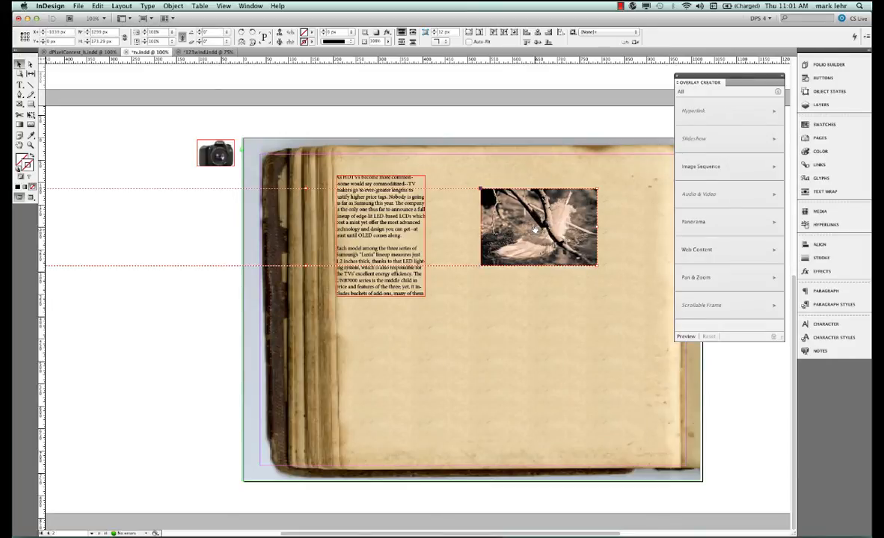
right_click(536, 231)
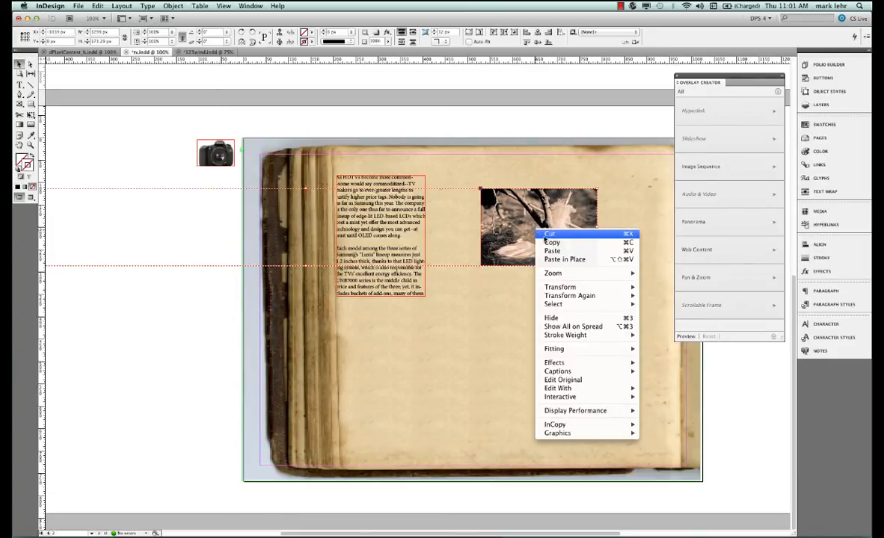
click(548, 235)
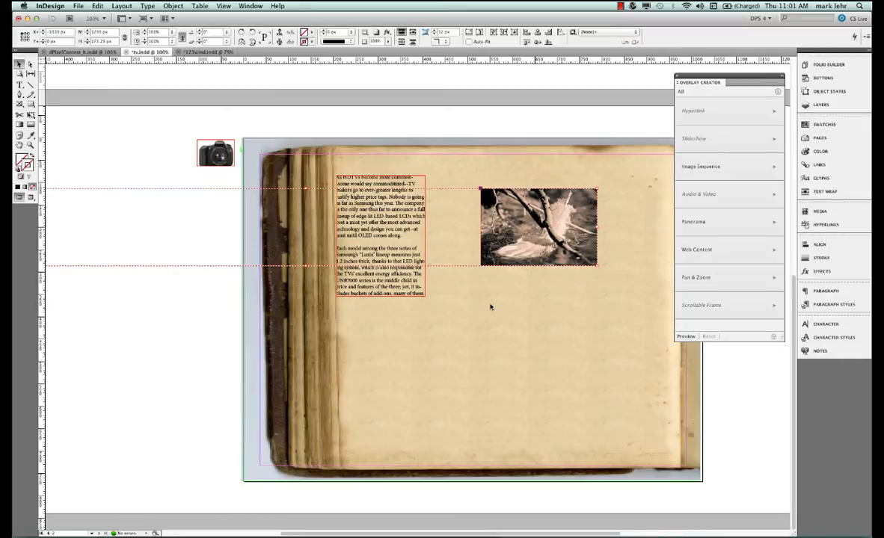
right_click(436, 343)
click(452, 344)
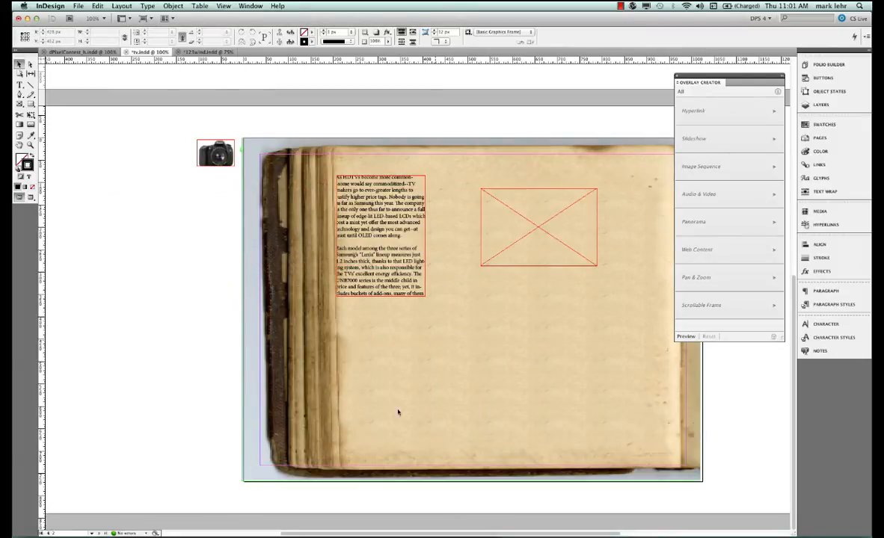
drag(430, 340, 401, 438)
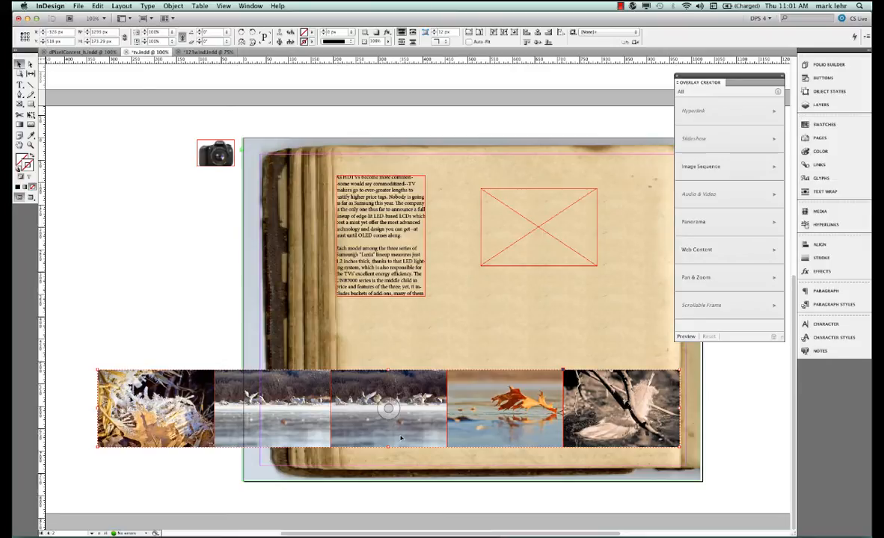
Ungroup the five images and align their horizontal centres so they stack on top of each other
right_click(421, 407)
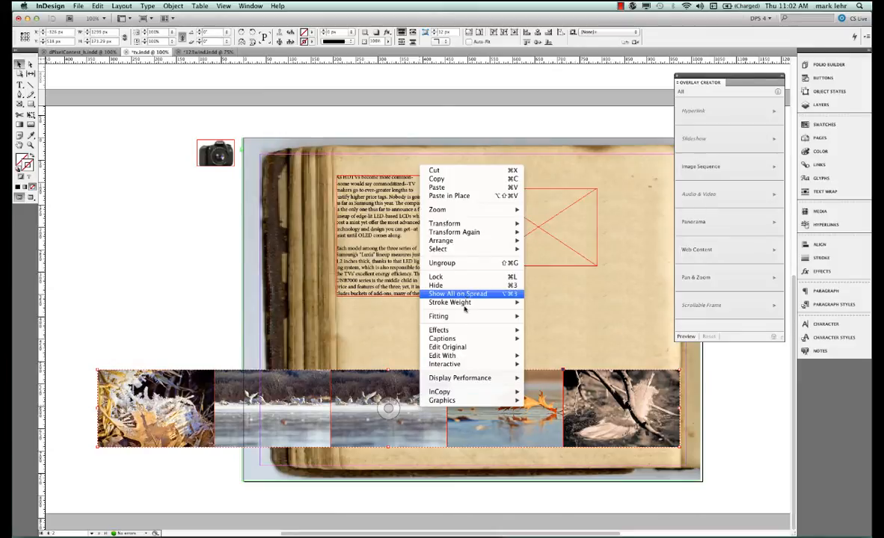
click(474, 262)
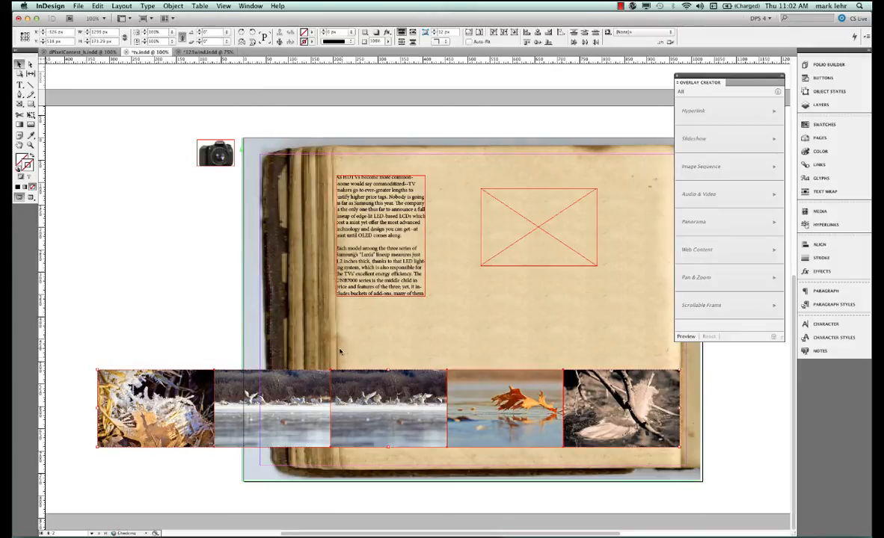
click(819, 245)
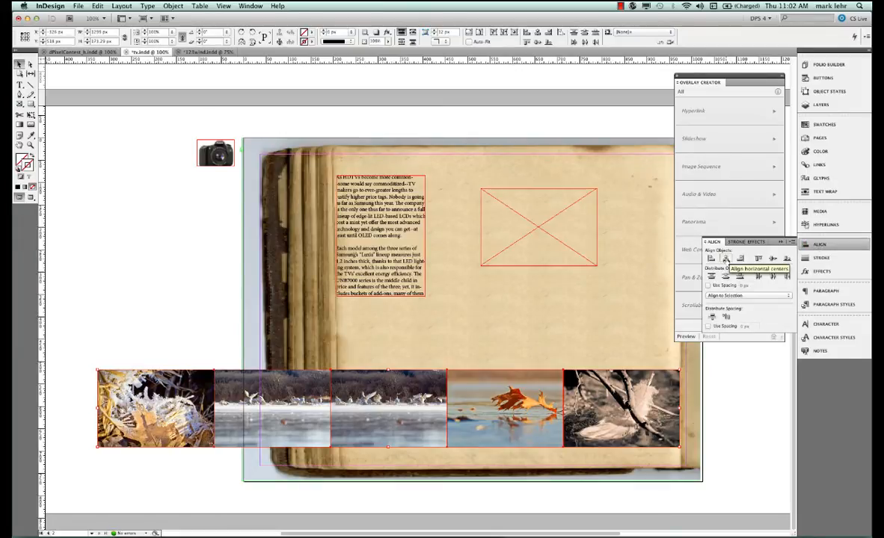
click(725, 259)
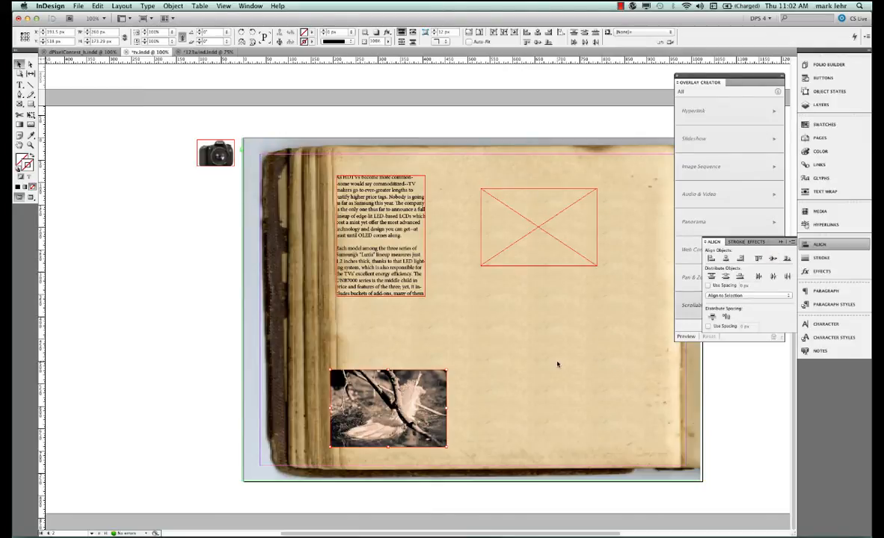
click(848, 245)
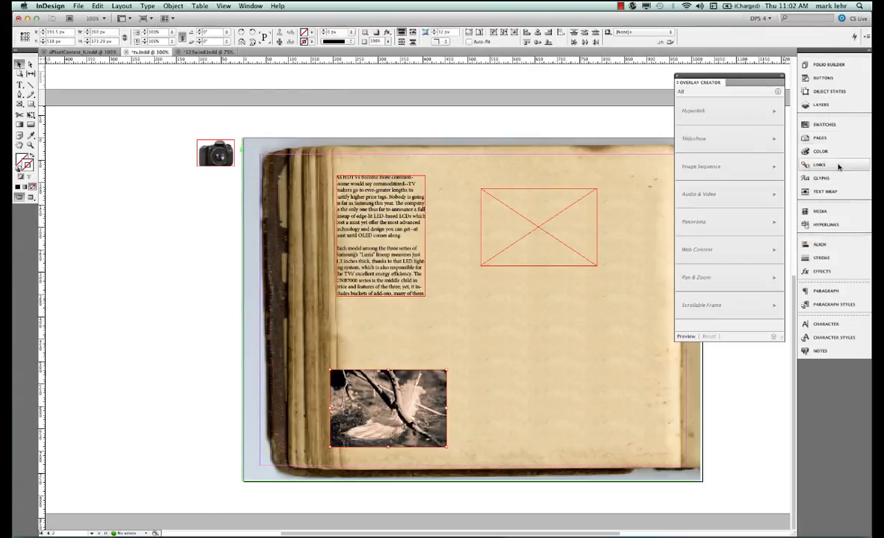
Convert the stacked images into a multi-state object
click(836, 93)
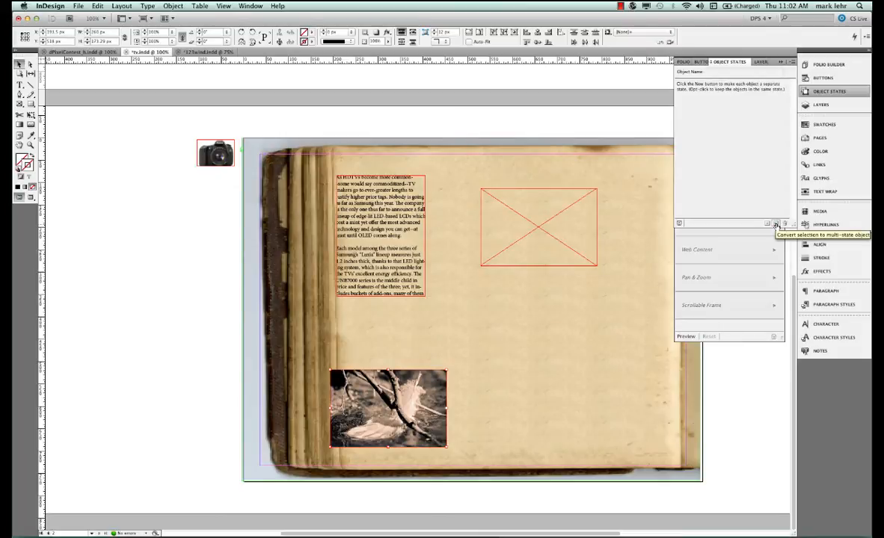
click(777, 224)
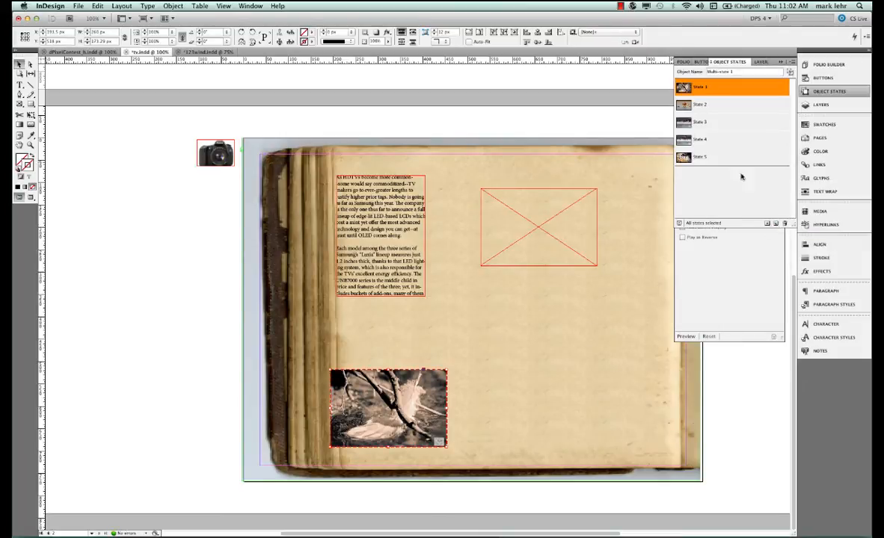
Step through each of the multi-state object's states to check the images
click(716, 104)
click(718, 122)
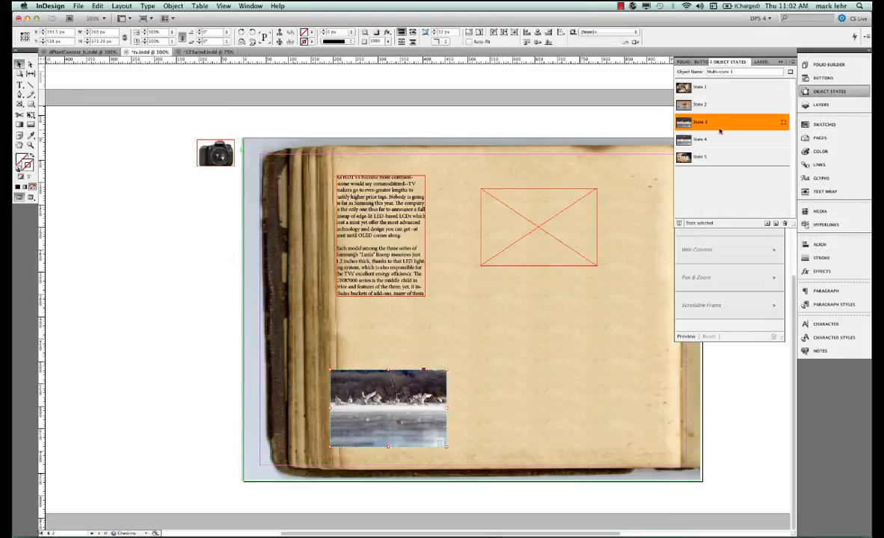
click(718, 139)
click(716, 157)
click(718, 139)
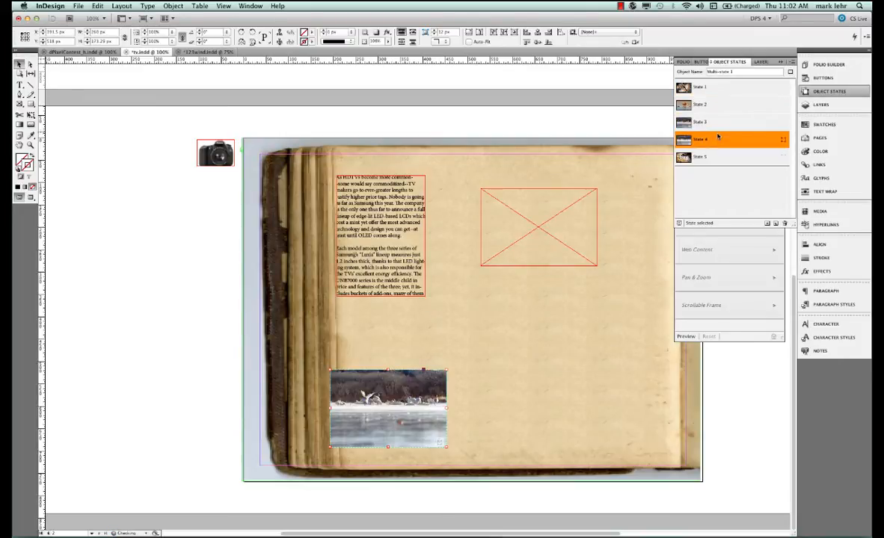
click(717, 123)
click(718, 105)
click(720, 89)
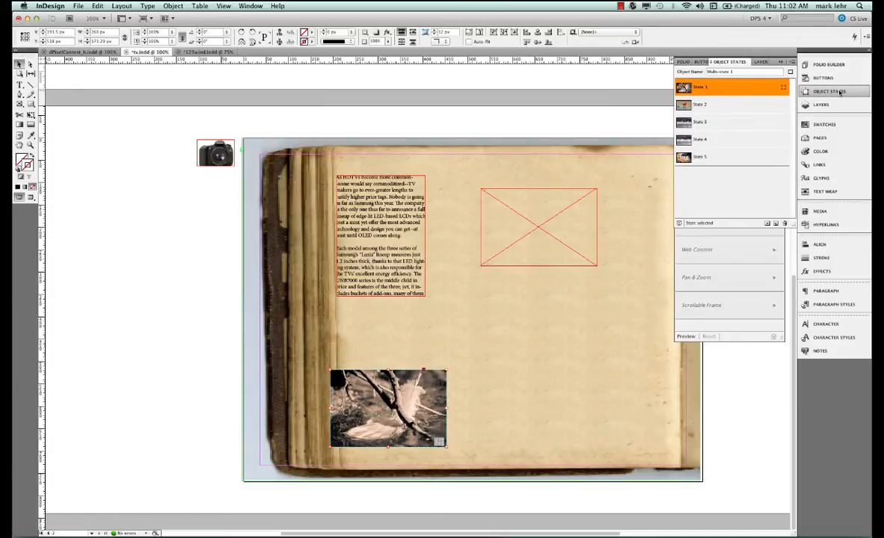
click(840, 92)
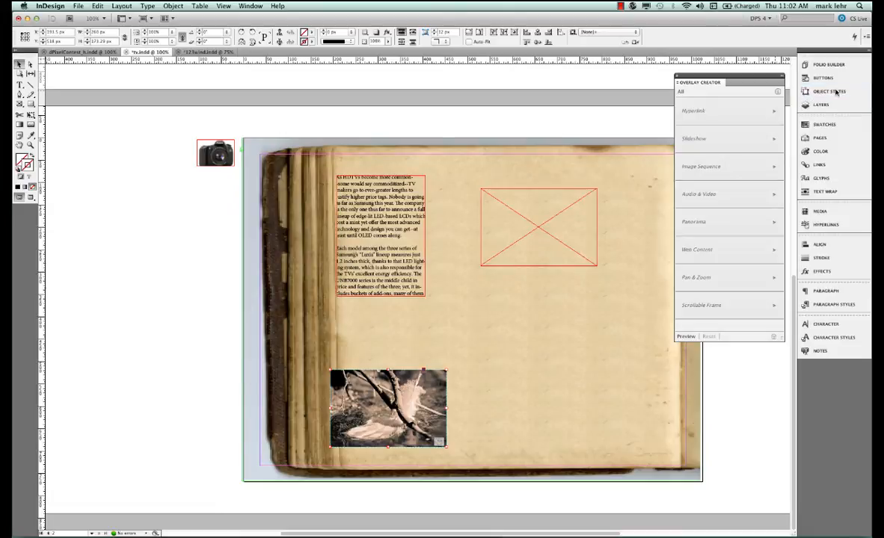
Move the multi-state slideshow onto the empty placeholder frame in the upper right of the page
click(543, 326)
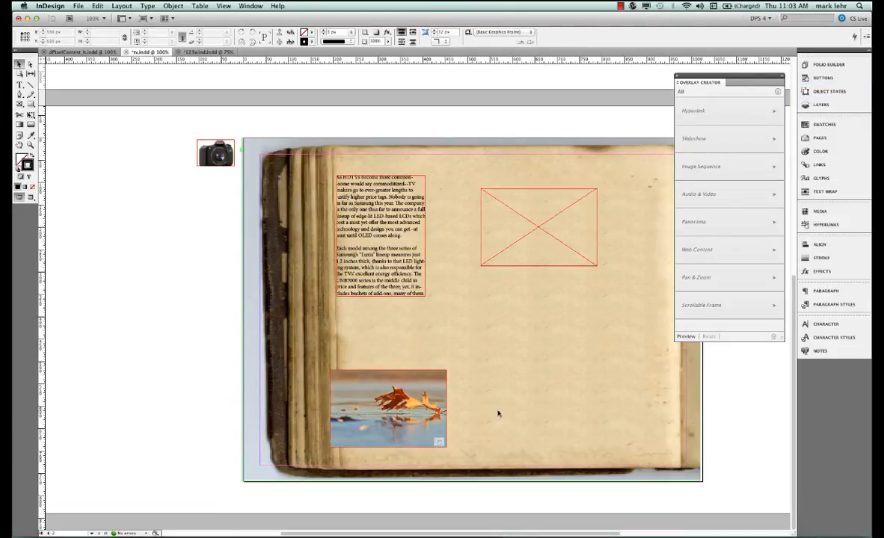
click(441, 418)
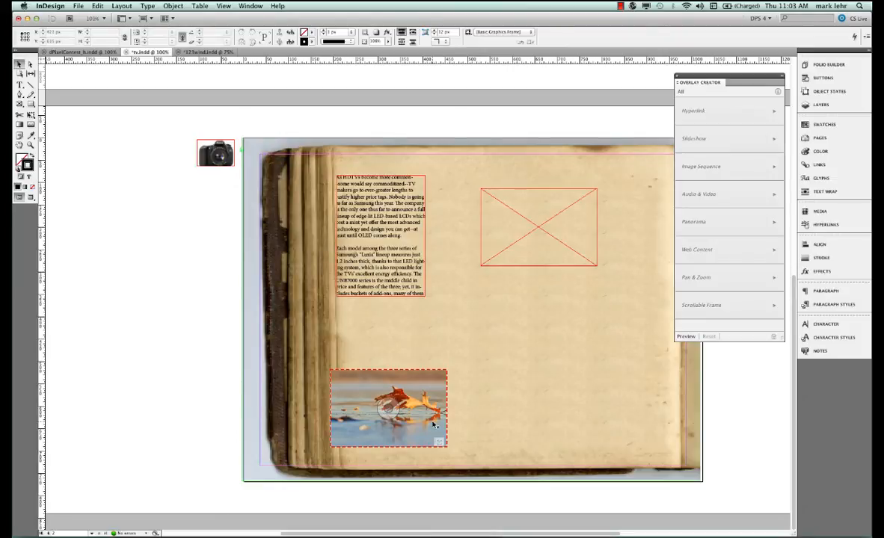
drag(433, 424, 584, 241)
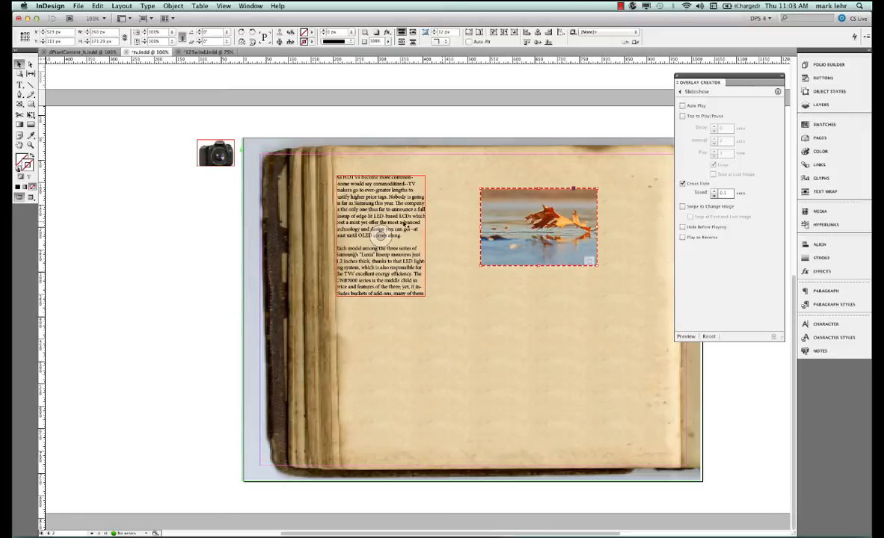
Cut the text frame out of the scrollable frame and paste it onto the pasteboard beside the page
click(380, 236)
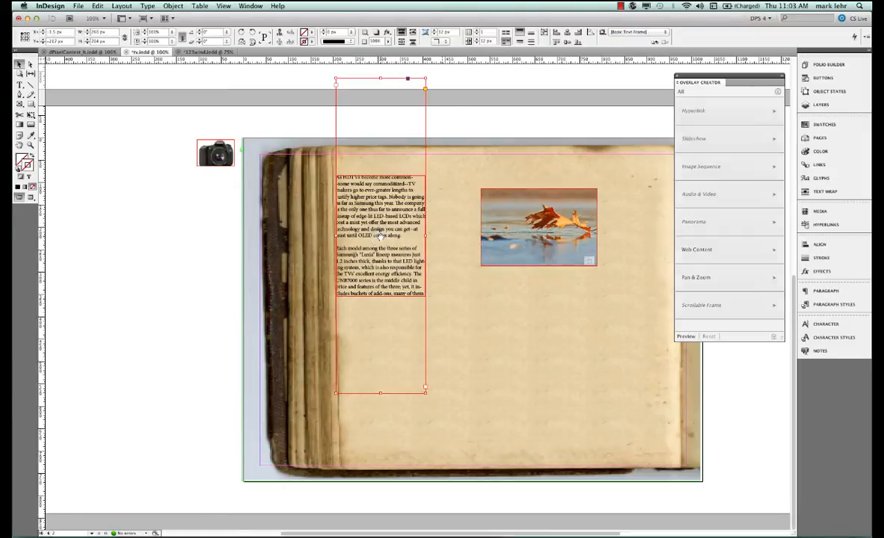
right_click(381, 237)
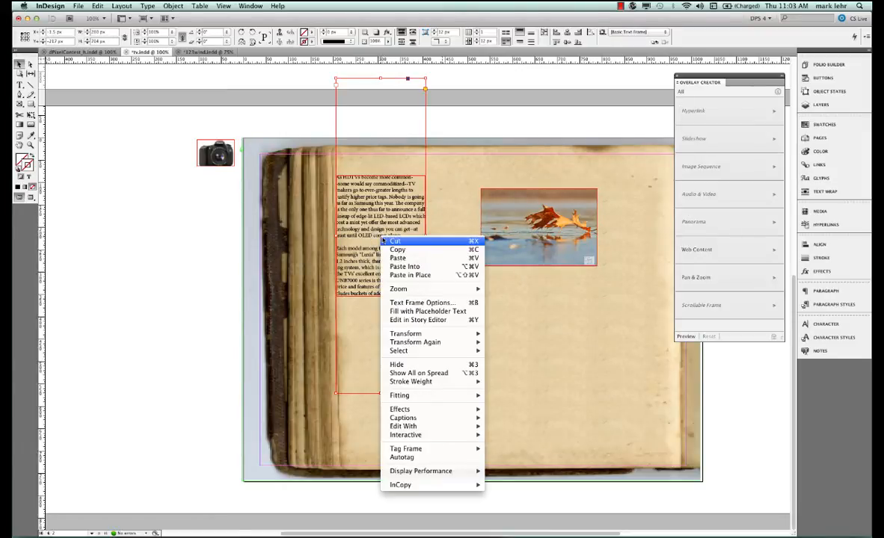
click(394, 242)
right_click(171, 255)
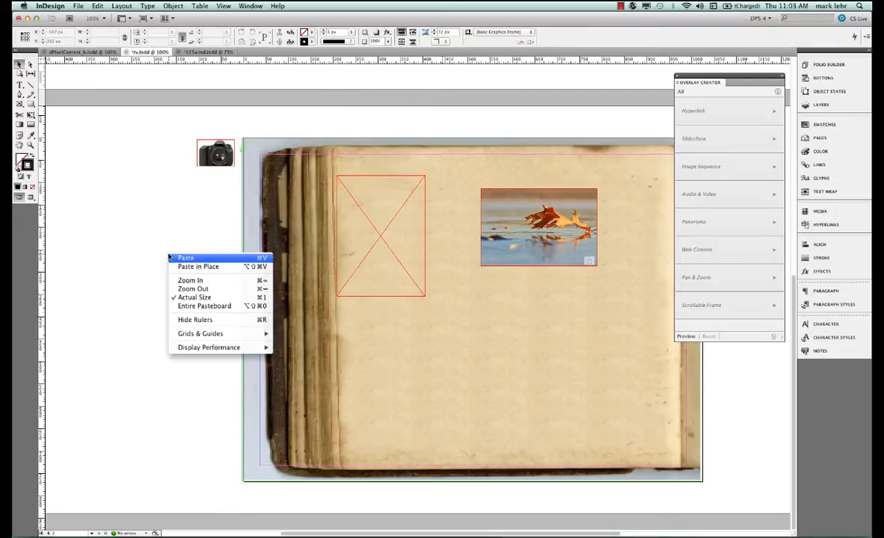
click(185, 258)
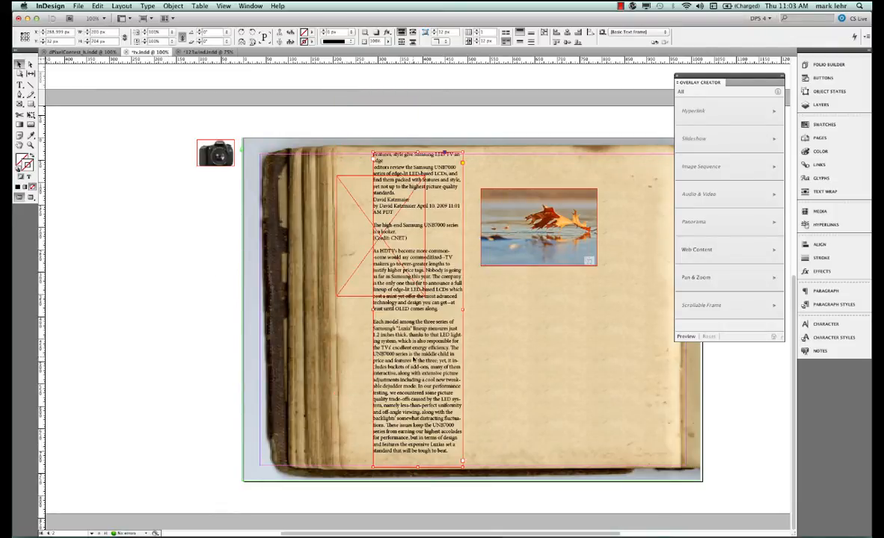
drag(368, 335, 131, 337)
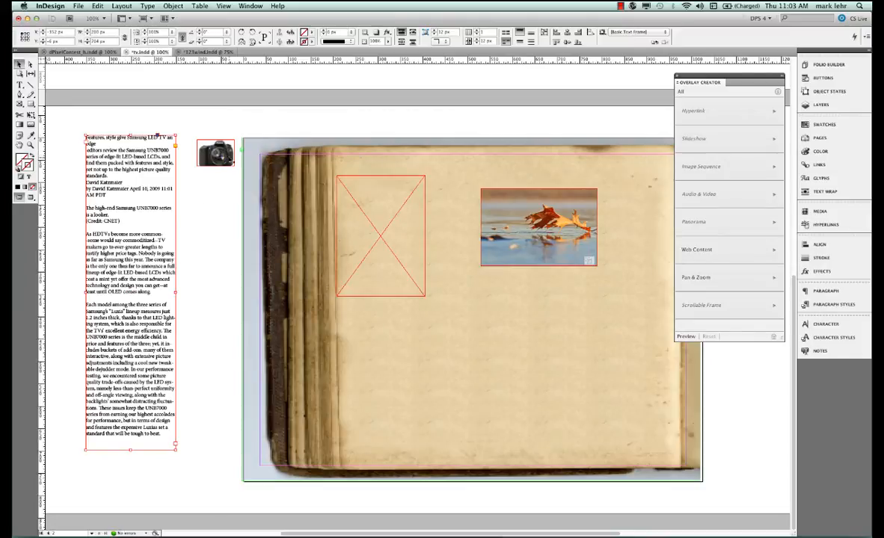
Copy the camera image and paste it inline at the start of the text's first paragraph
click(229, 159)
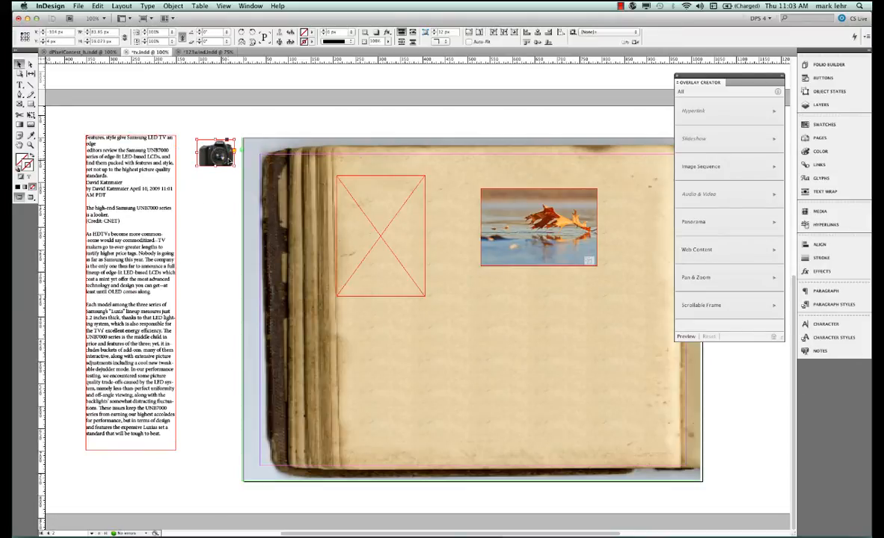
right_click(229, 159)
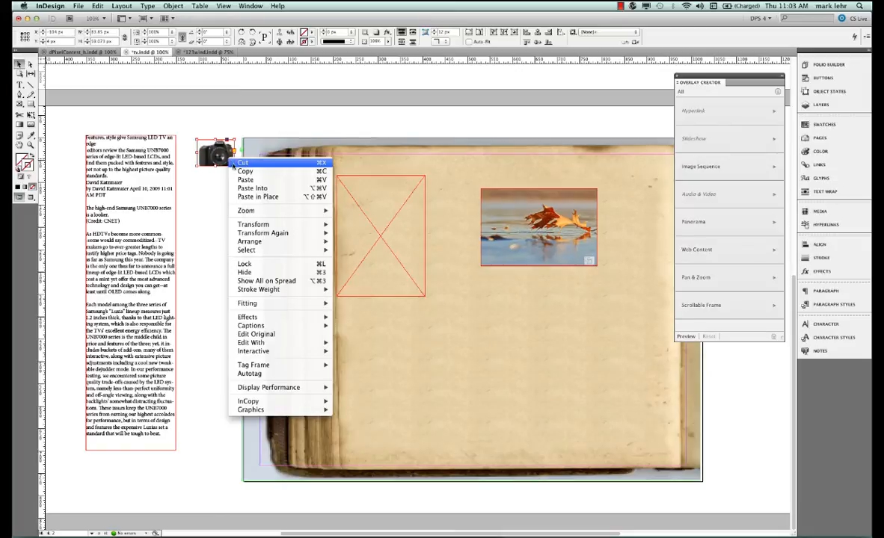
click(236, 169)
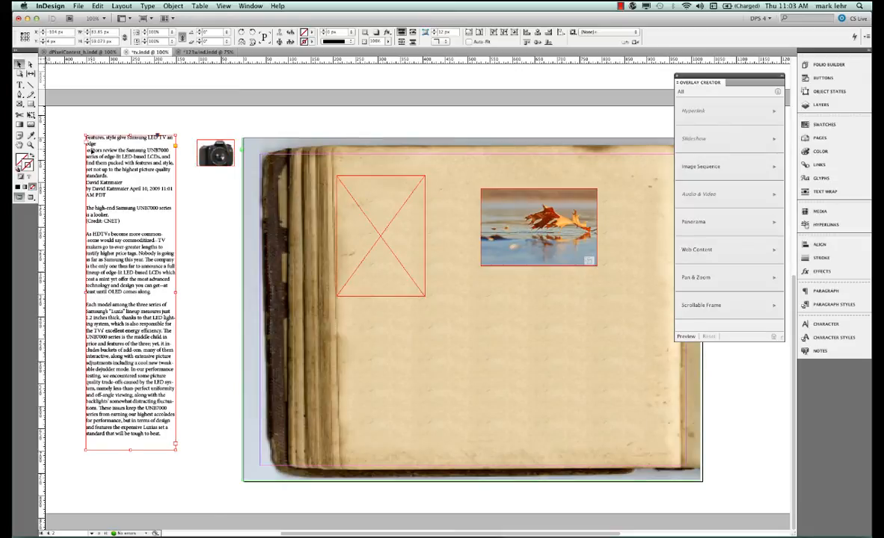
double_click(87, 149)
key(Left)
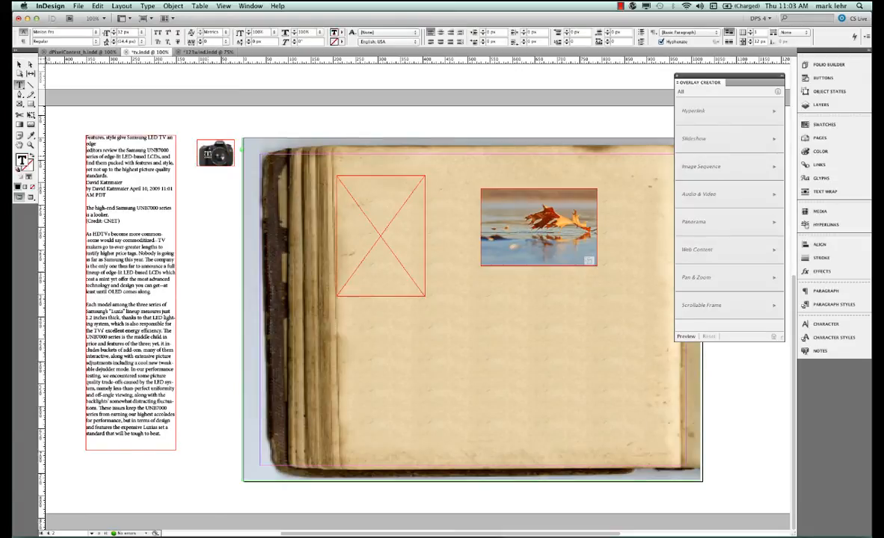
key(super+v)
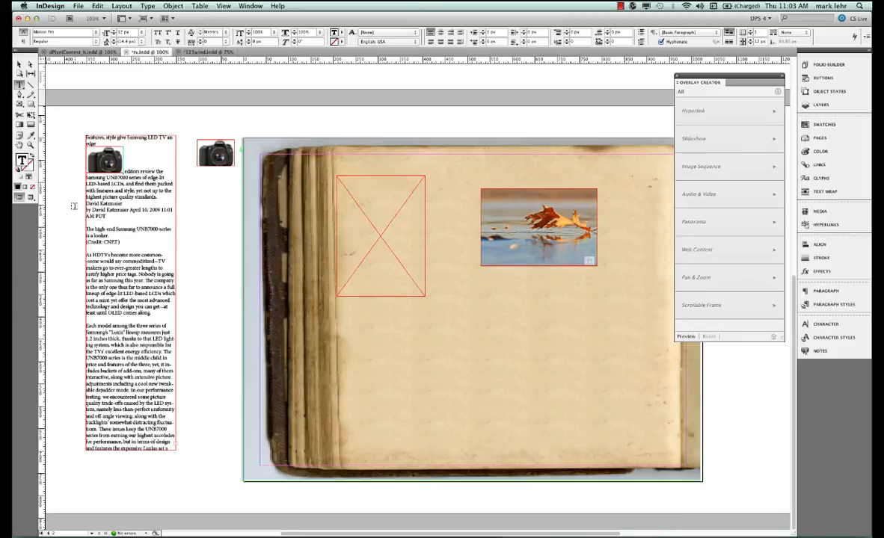
Paste the camera image inline at the start of two more paragraphs further down the text
click(87, 255)
key(super+v)
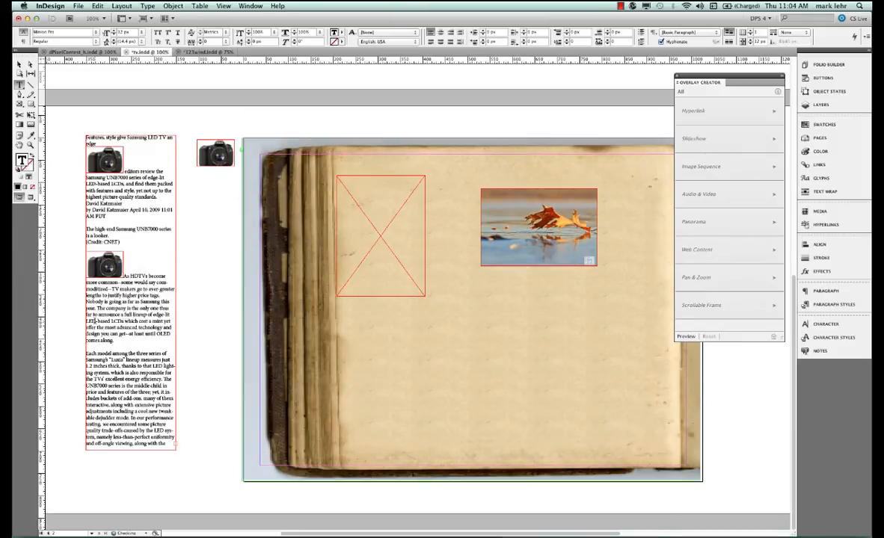
click(87, 351)
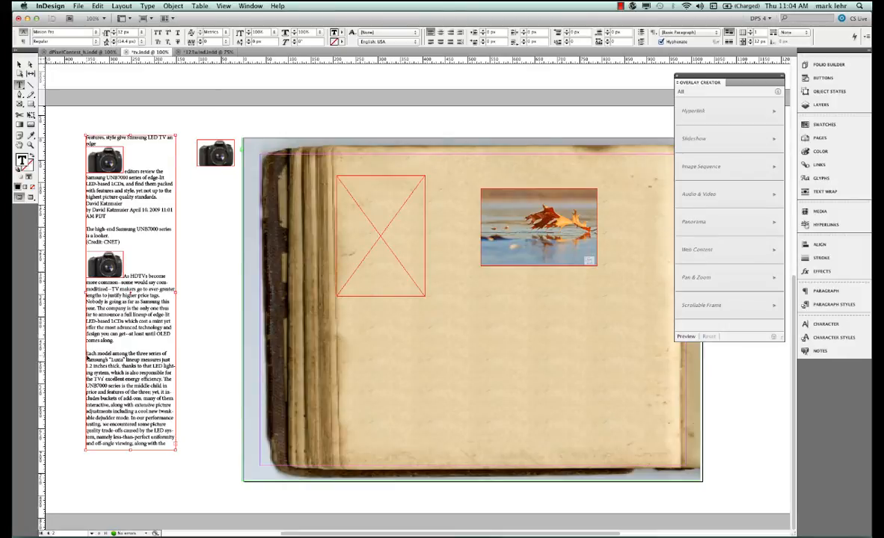
key(super+v)
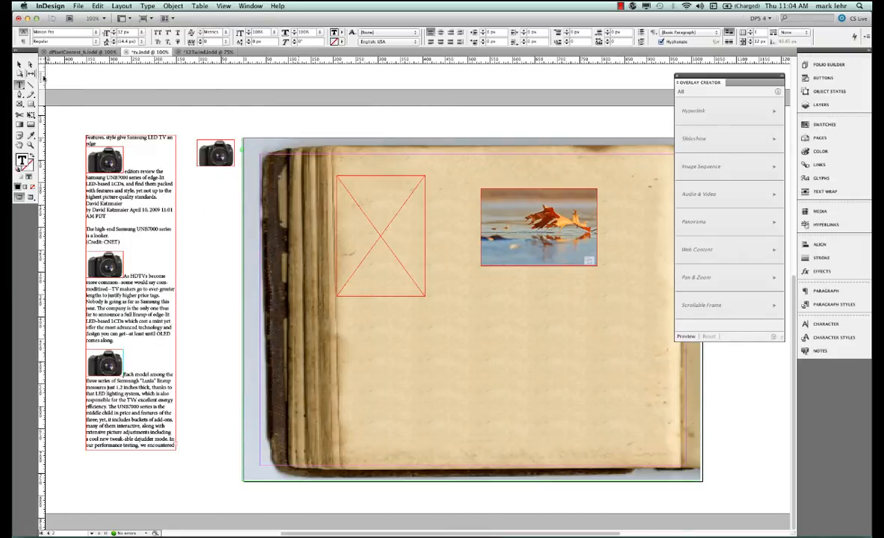
Paste the text frame back into the scrollable frame, align it to the frame's top and lengthen it
click(20, 65)
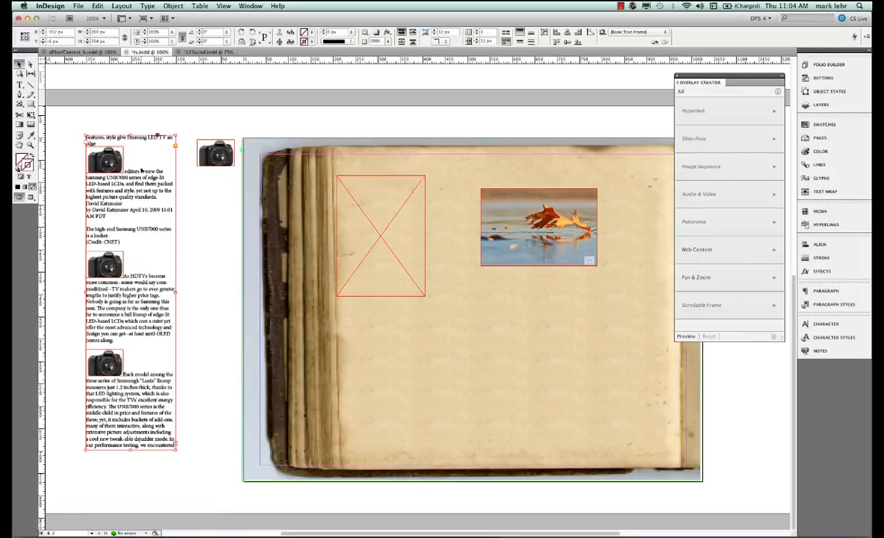
right_click(141, 171)
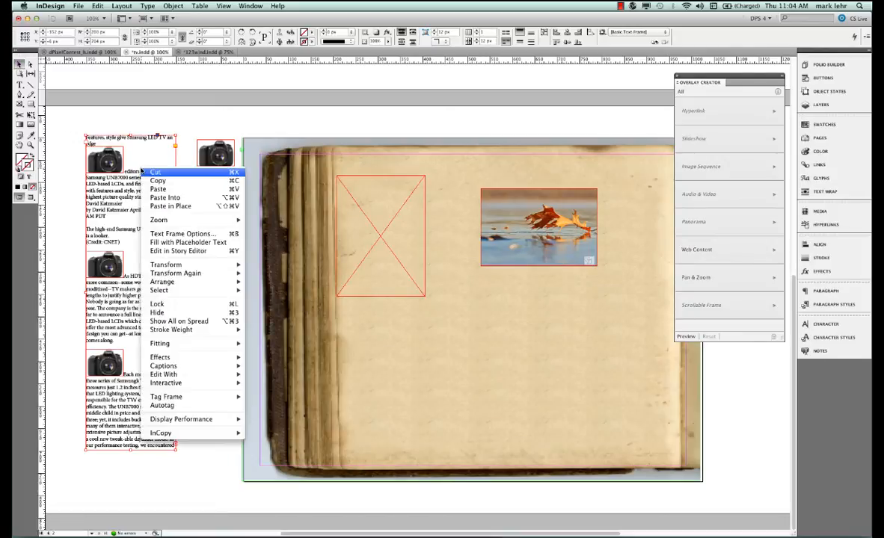
click(154, 173)
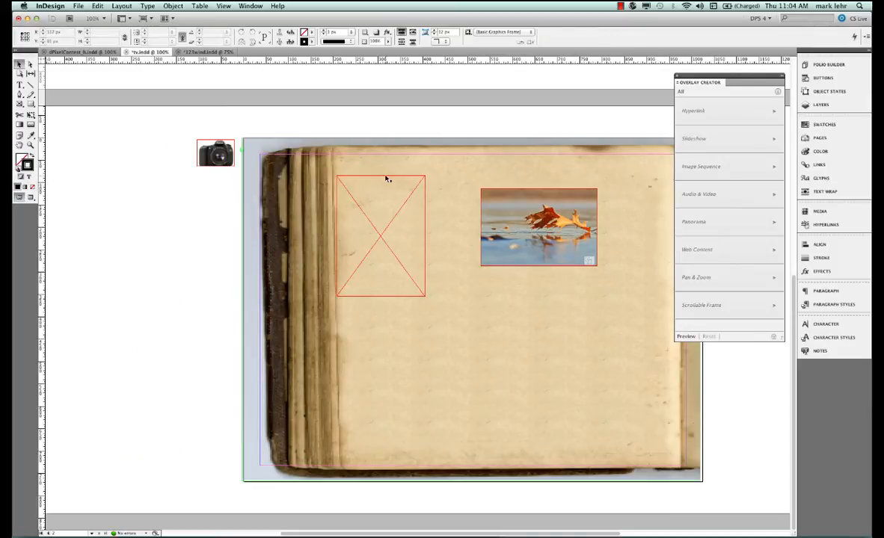
click(386, 177)
right_click(381, 194)
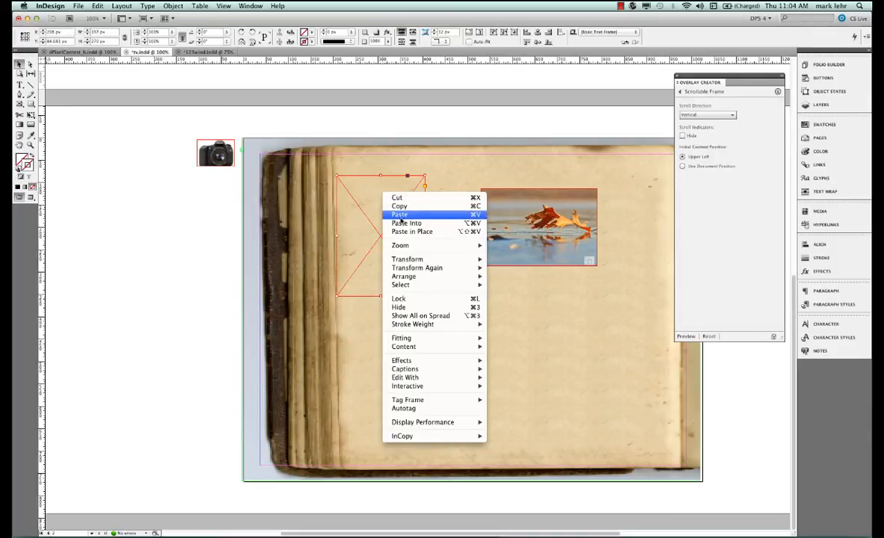
click(406, 223)
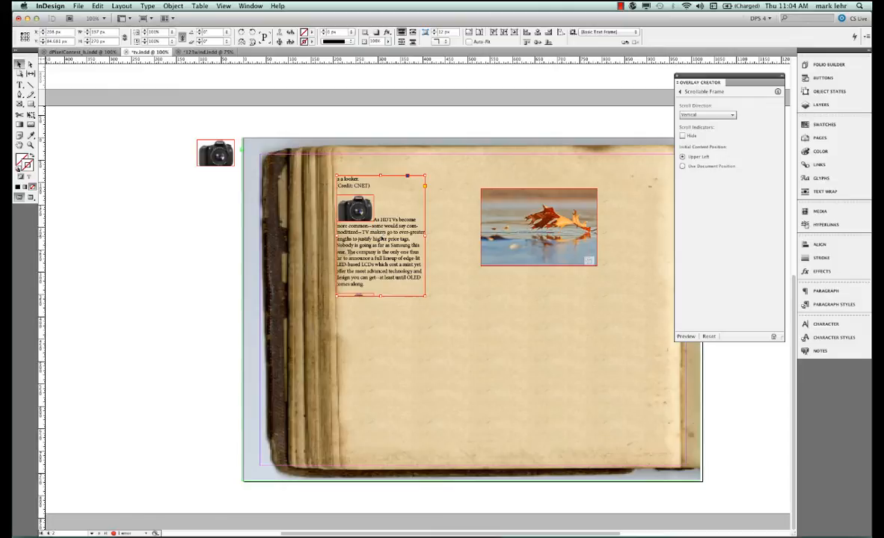
drag(380, 237, 381, 336)
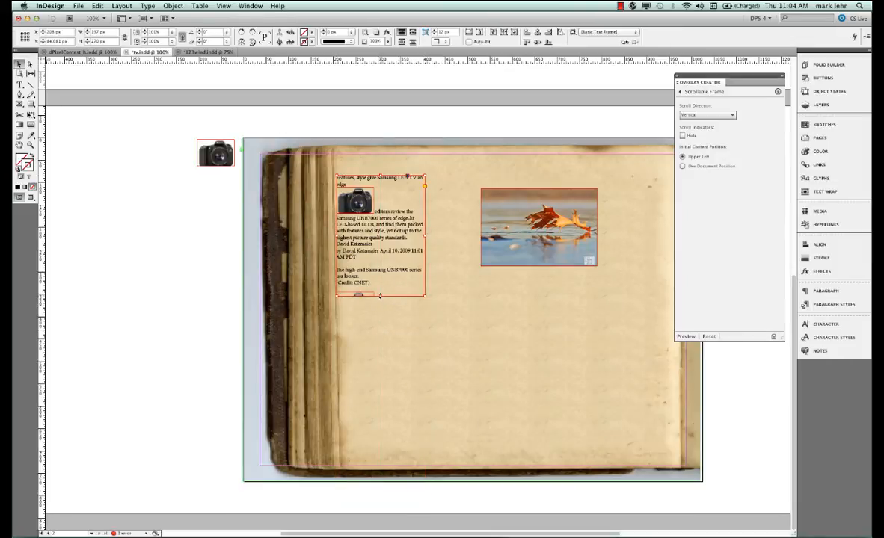
drag(380, 295, 379, 498)
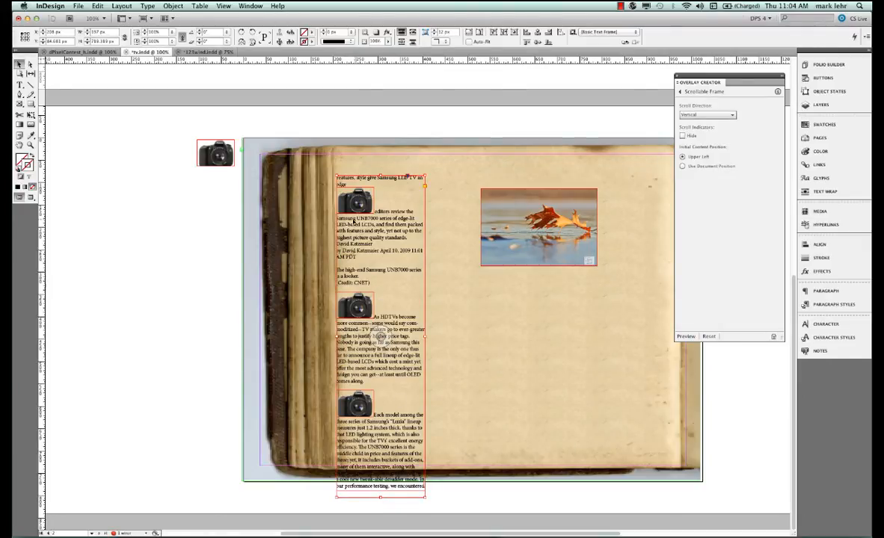
Convert the first inline camera into a button with a Go To State action targeting a slideshow state
click(355, 196)
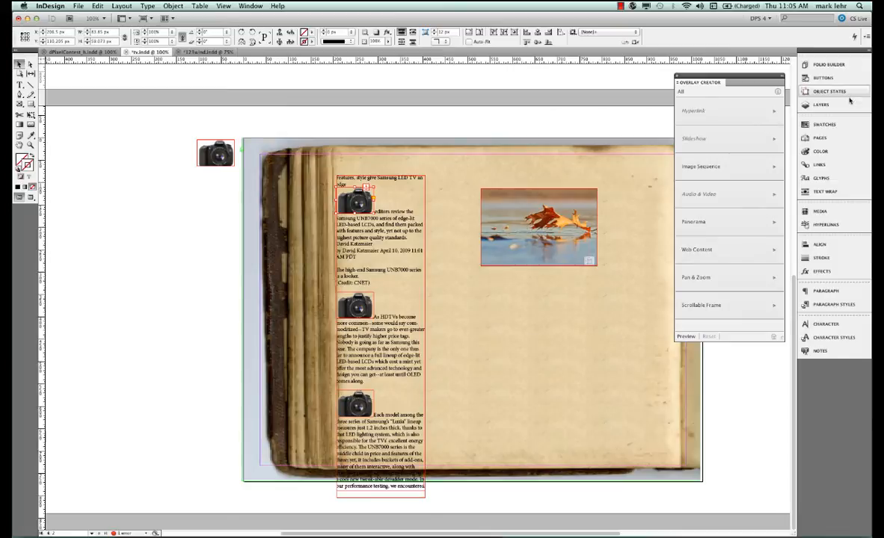
click(818, 78)
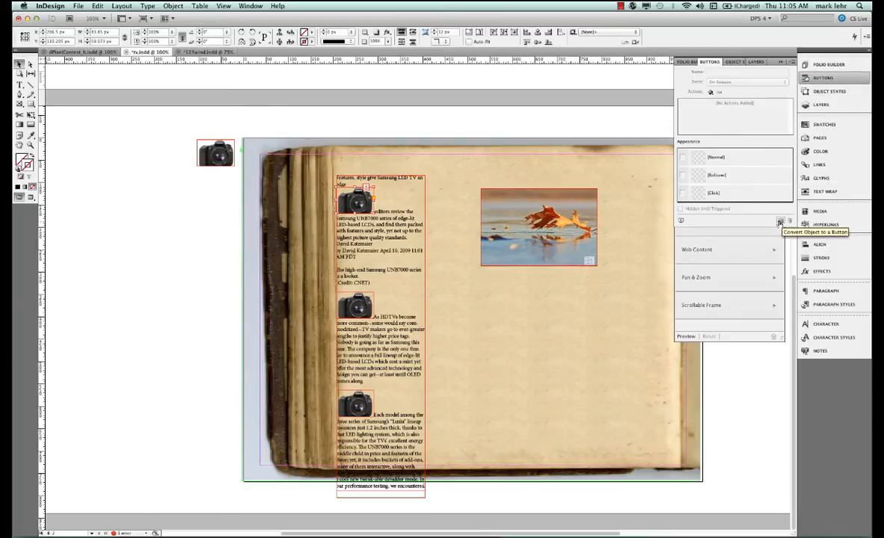
click(779, 223)
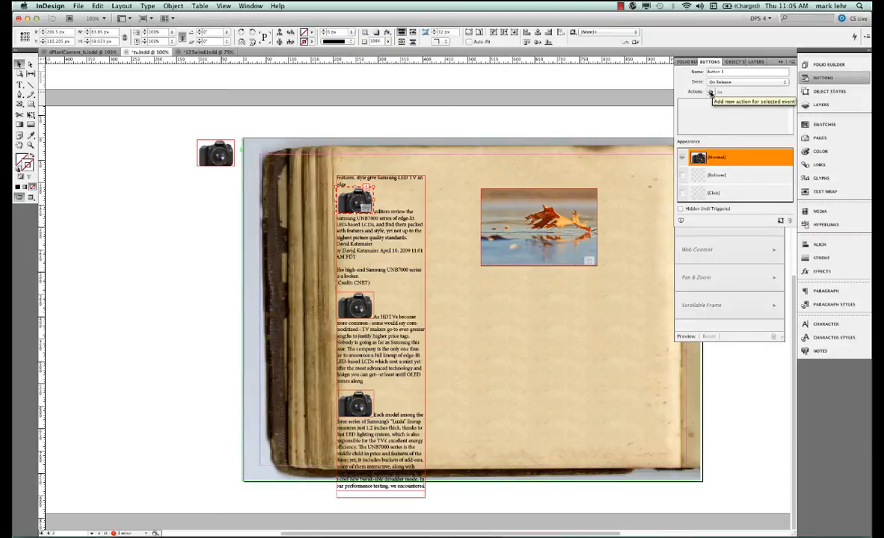
click(710, 92)
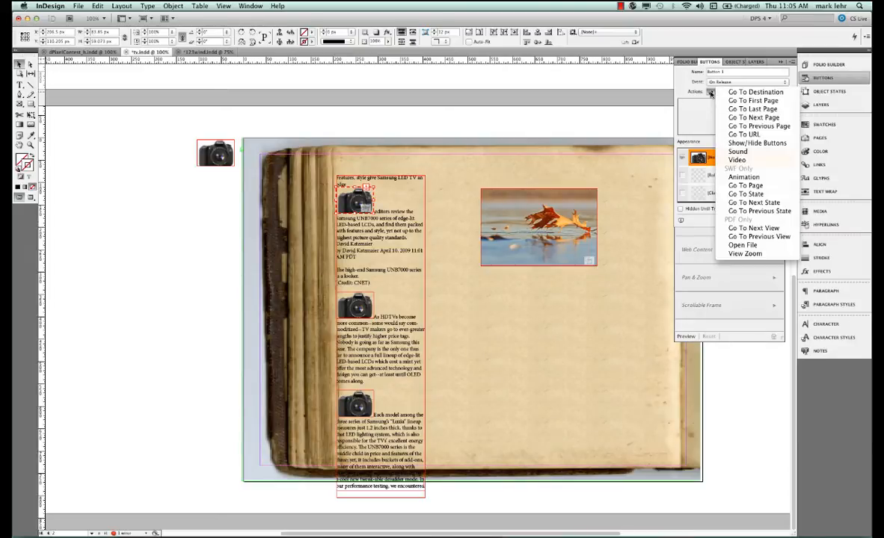
click(753, 195)
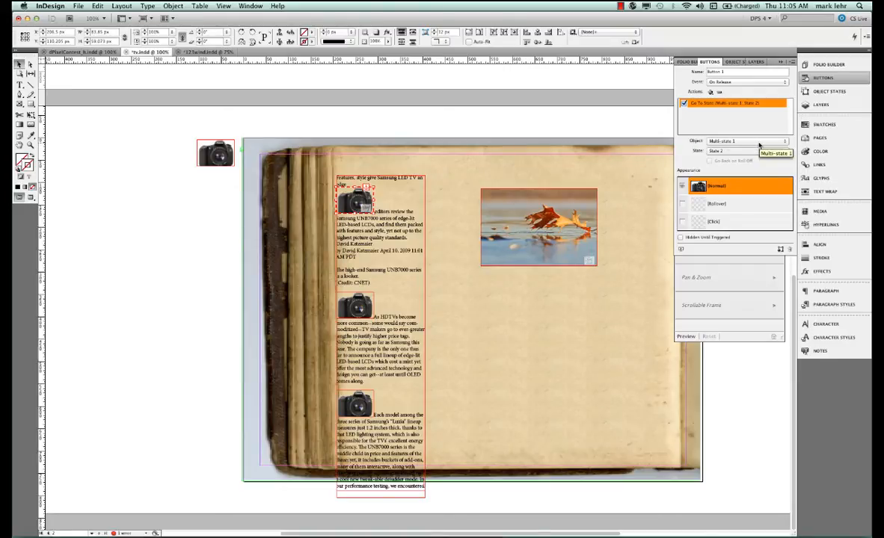
click(761, 151)
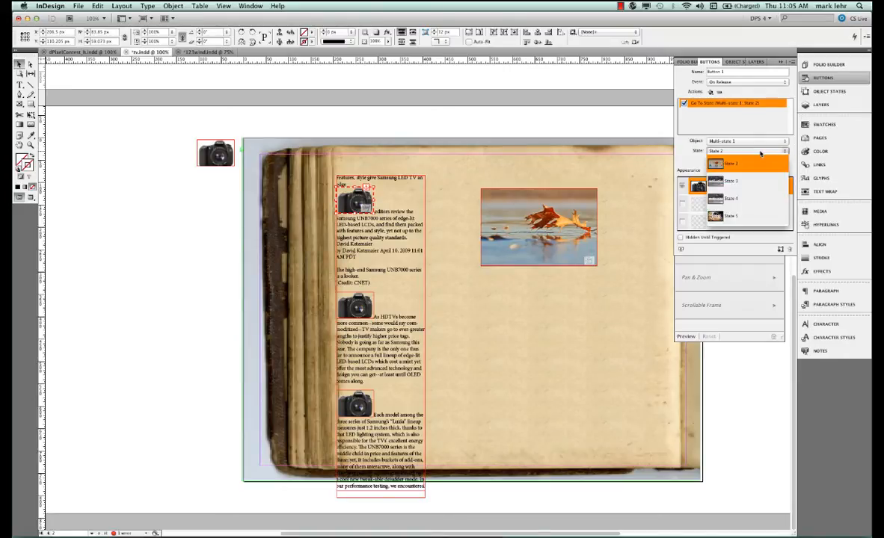
click(755, 217)
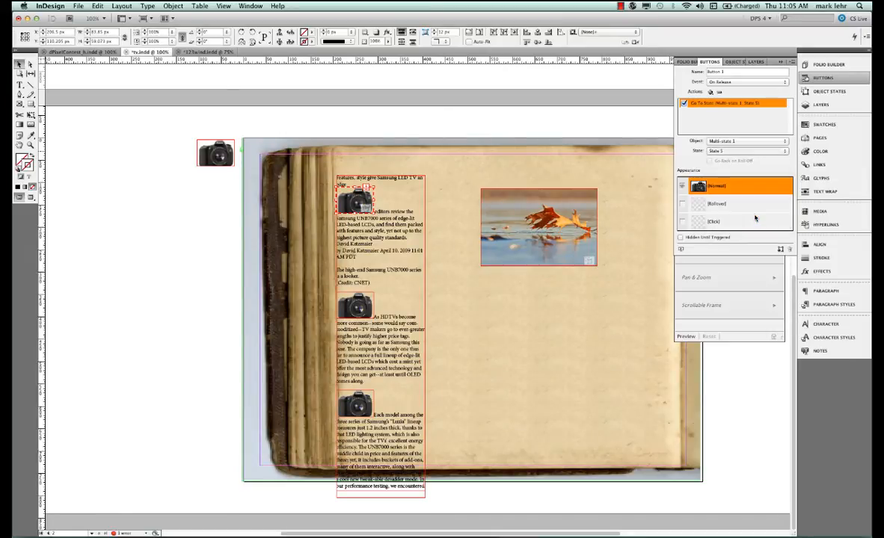
Convert the second inline camera into a button with a Go To State action targeting another slideshow state
click(369, 308)
click(369, 308)
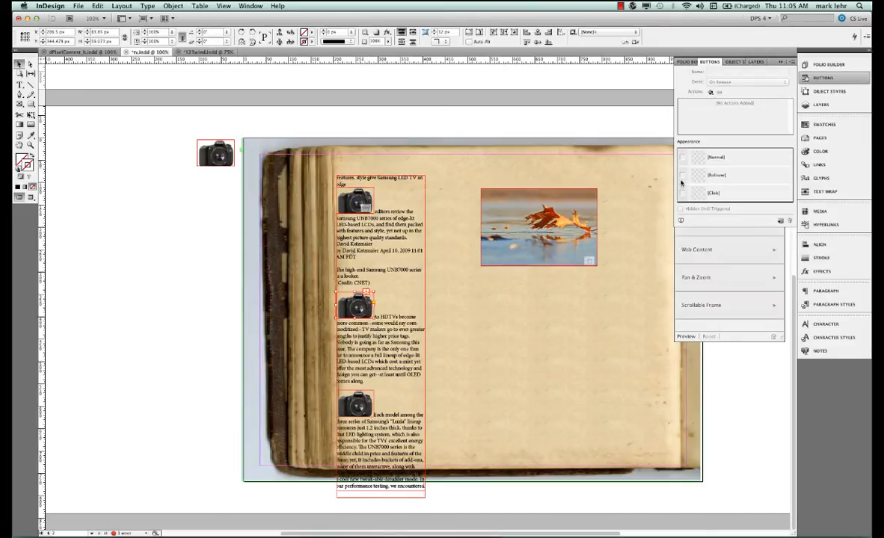
click(780, 221)
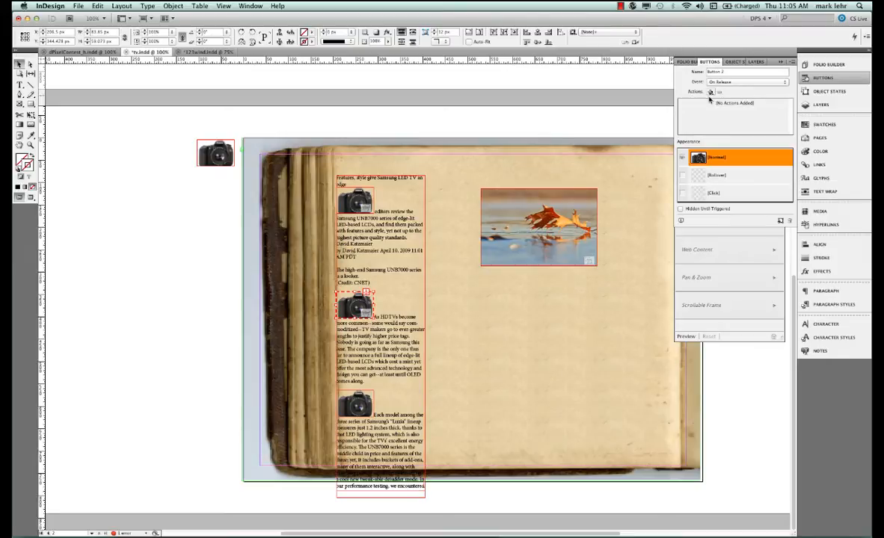
click(710, 92)
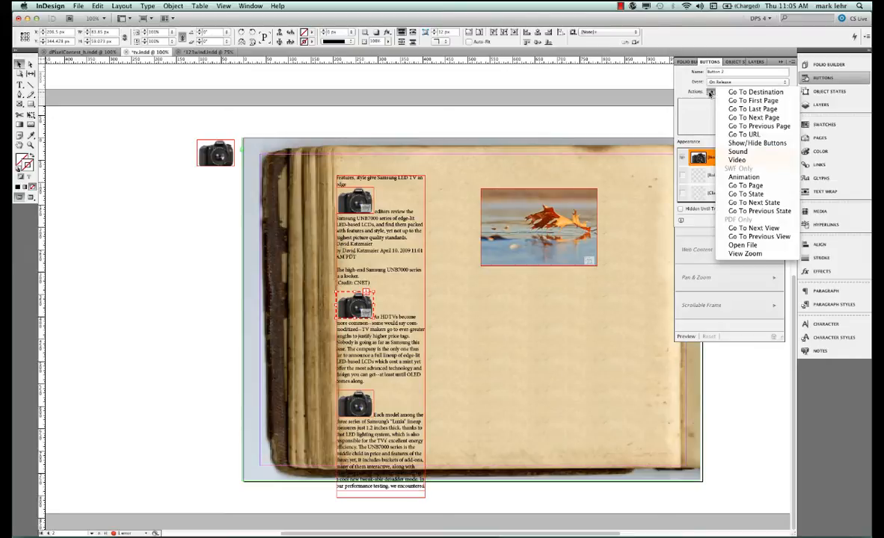
click(772, 196)
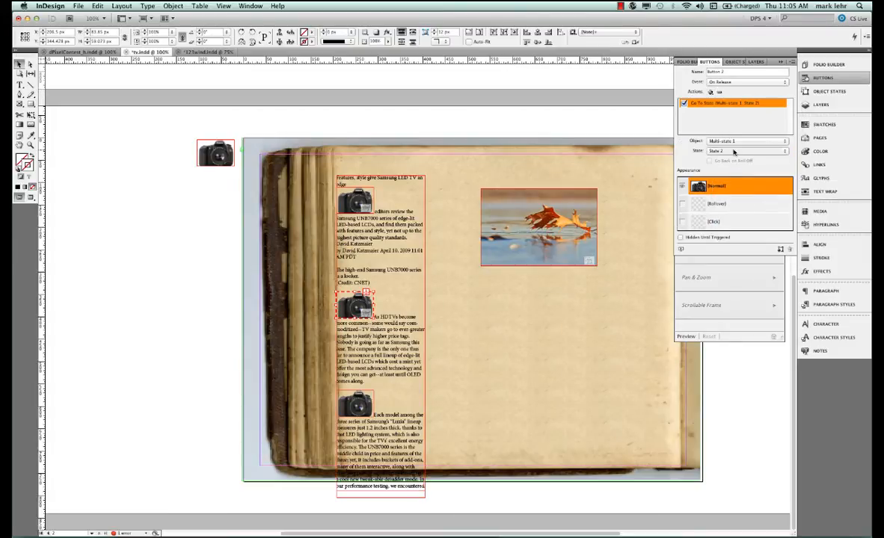
click(733, 152)
click(739, 167)
Convert the third inline camera into a button with a Go To State action targeting State 4 of the slideshow, and save
click(369, 404)
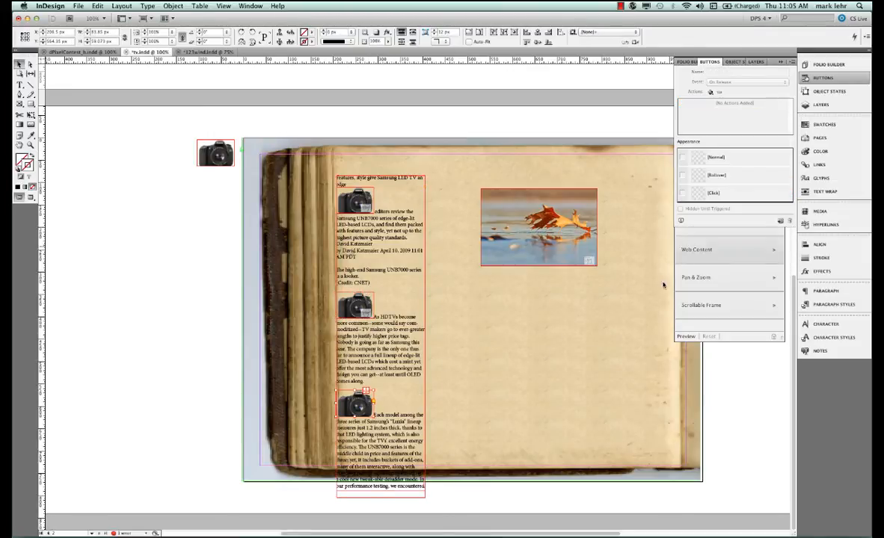
click(780, 222)
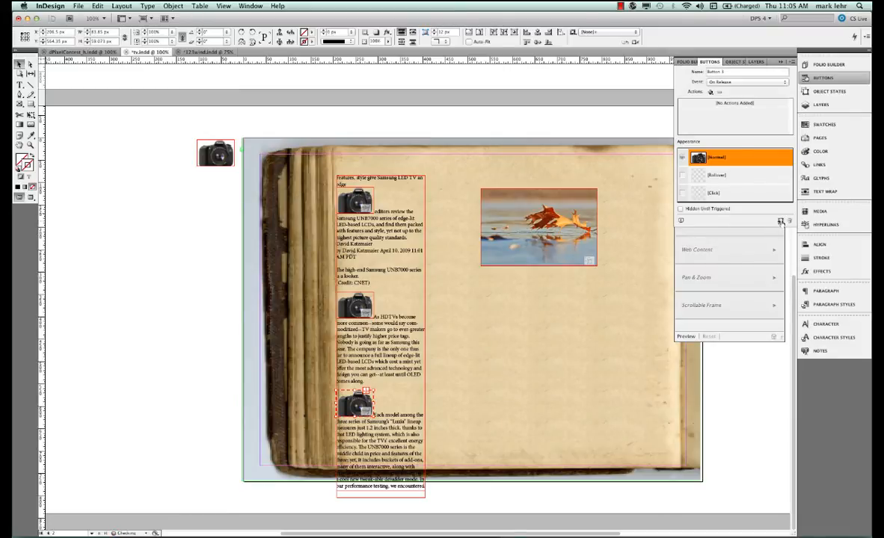
click(709, 92)
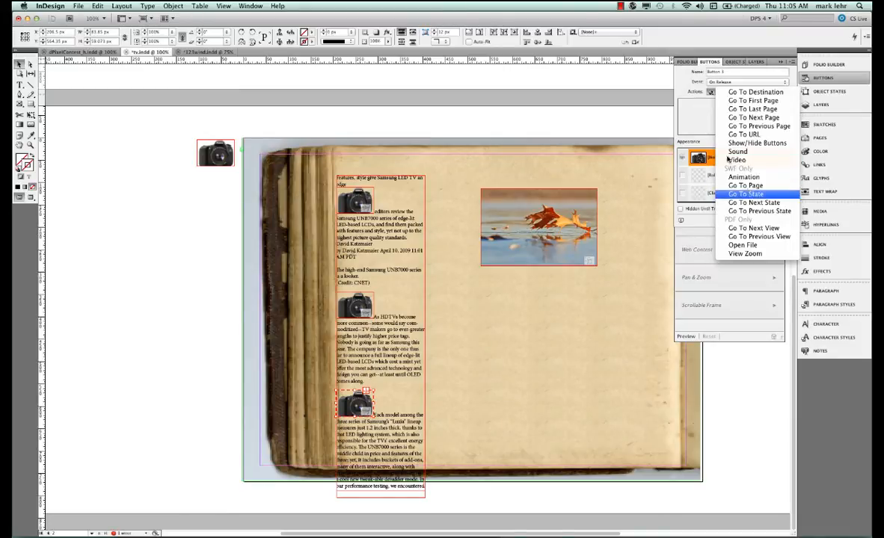
click(757, 196)
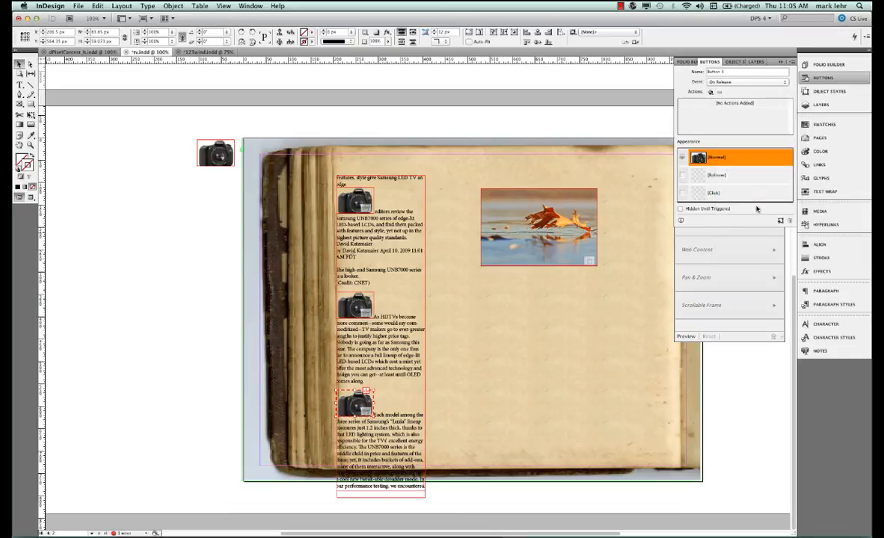
click(756, 151)
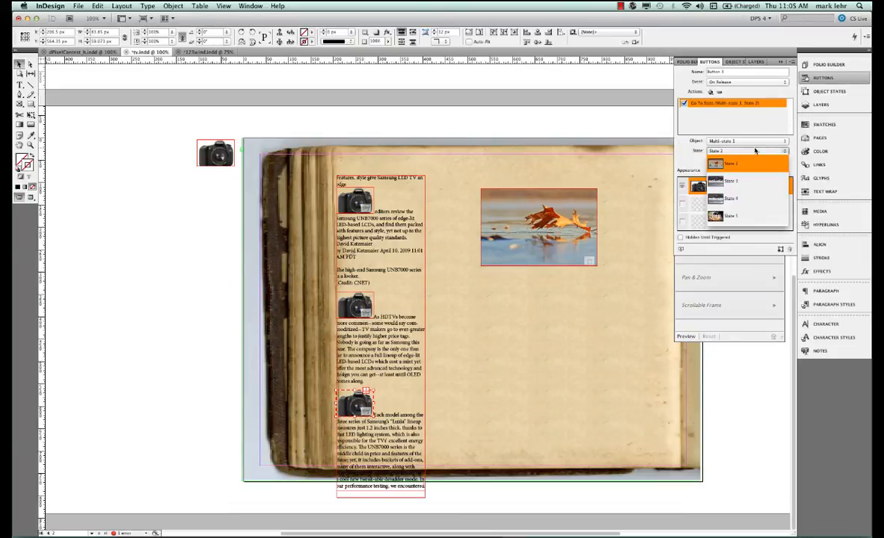
click(749, 199)
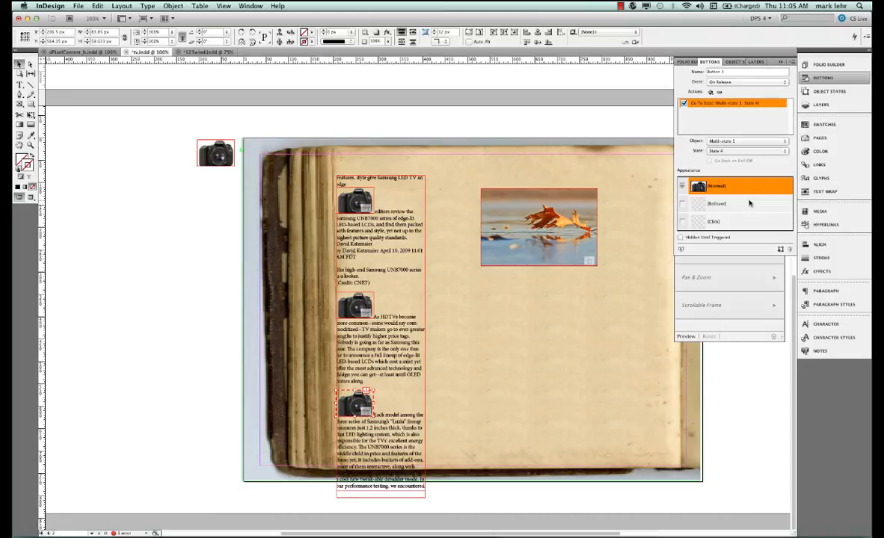
key(super+s)
Shorten the text frame to fit the scrollable area and set the Scrollable Frame overlay's scroll direction to Vertical
click(400, 500)
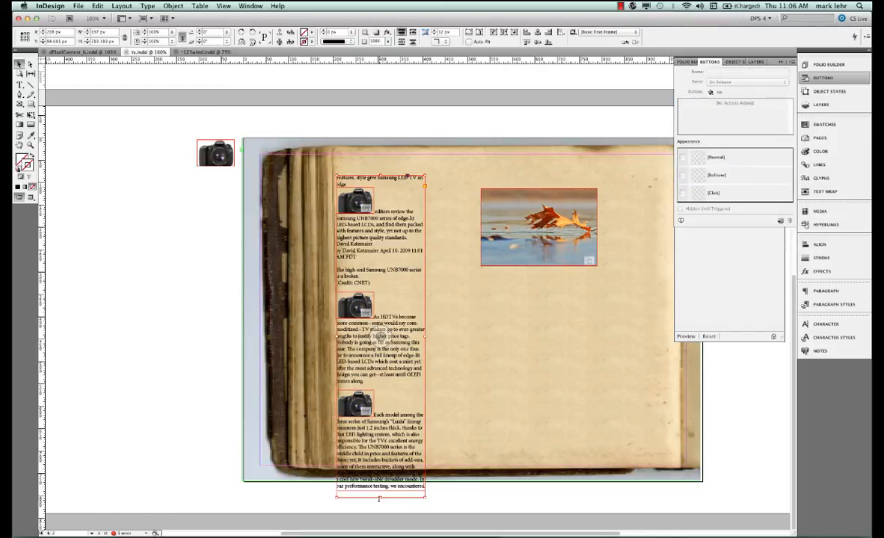
drag(380, 498, 393, 262)
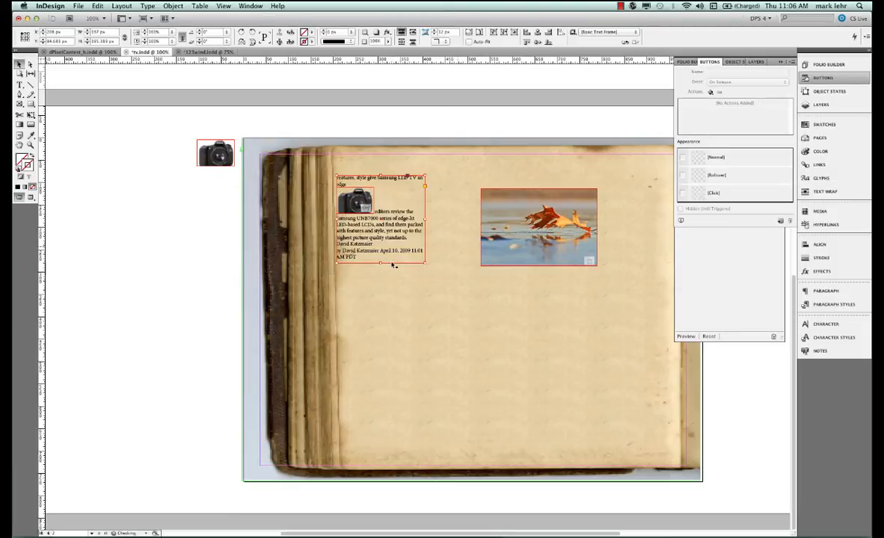
click(848, 79)
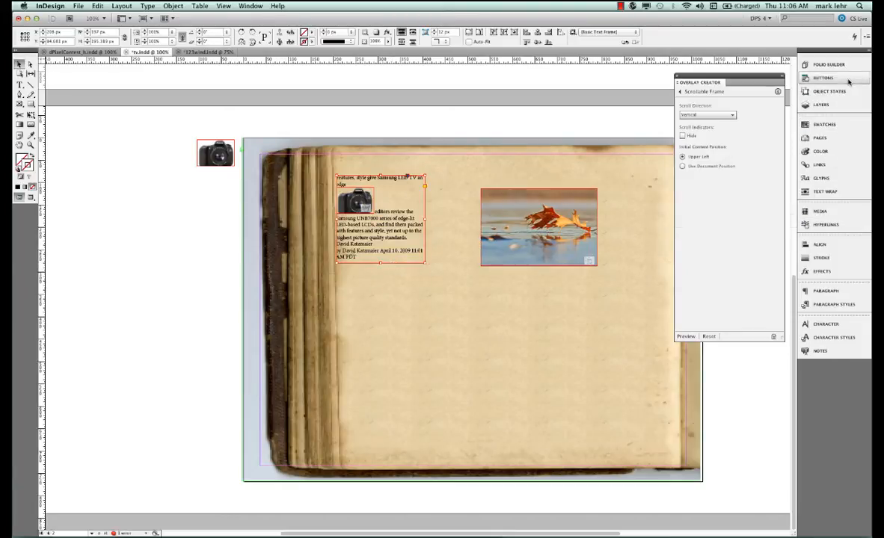
click(709, 115)
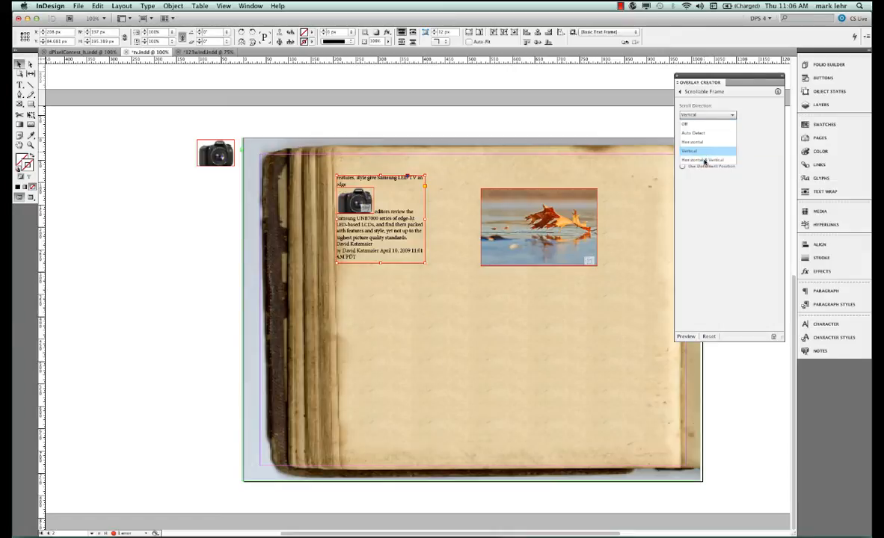
click(703, 153)
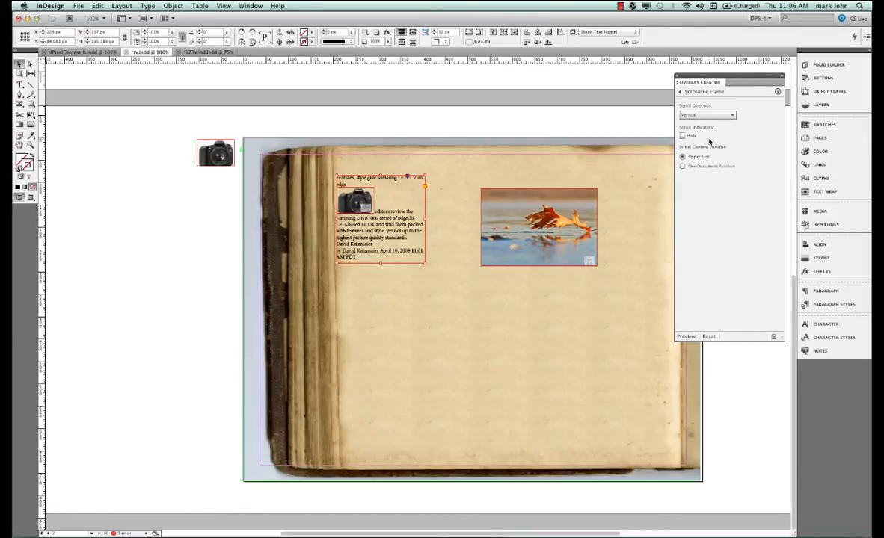
Preview the page in the Content Viewer, scrolling the text and tapping each camera button to test the slideshow
click(682, 338)
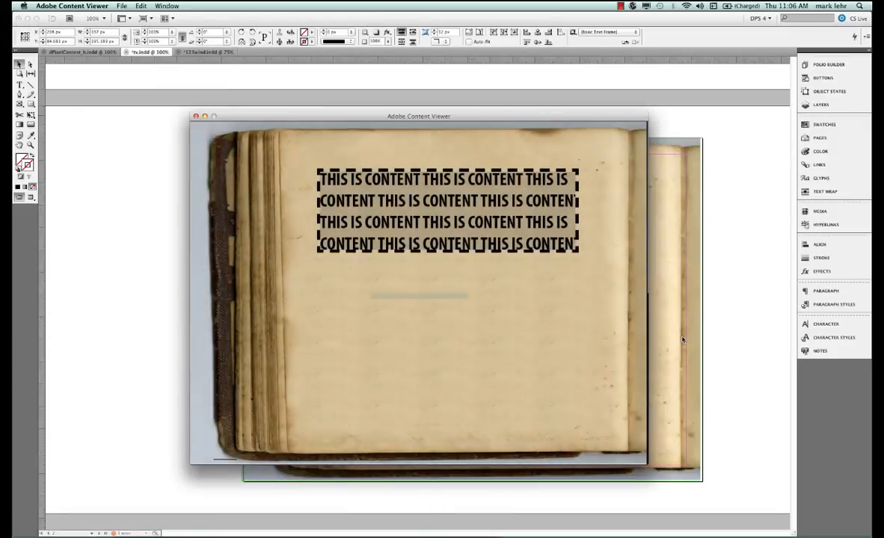
key(Down)
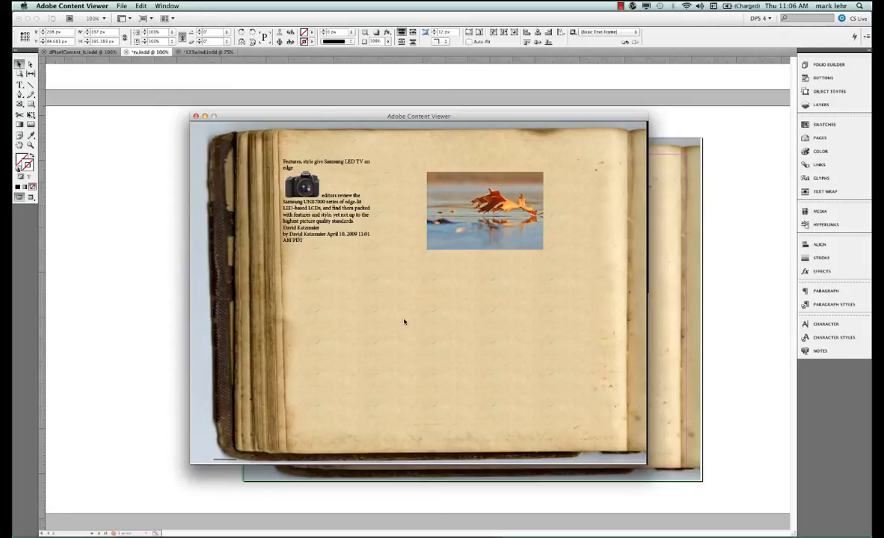
scroll(345, 208, down, 1)
scroll(345, 208, down, 1)
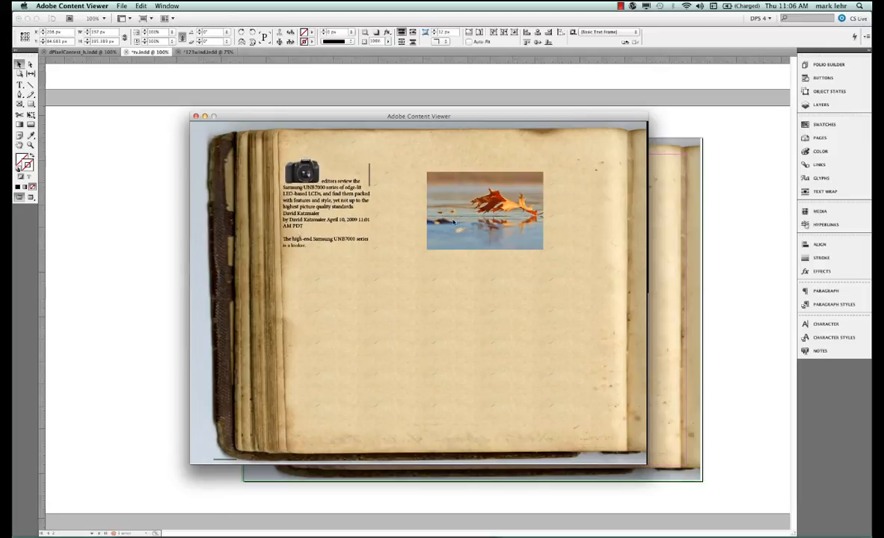
scroll(314, 209, down, 5)
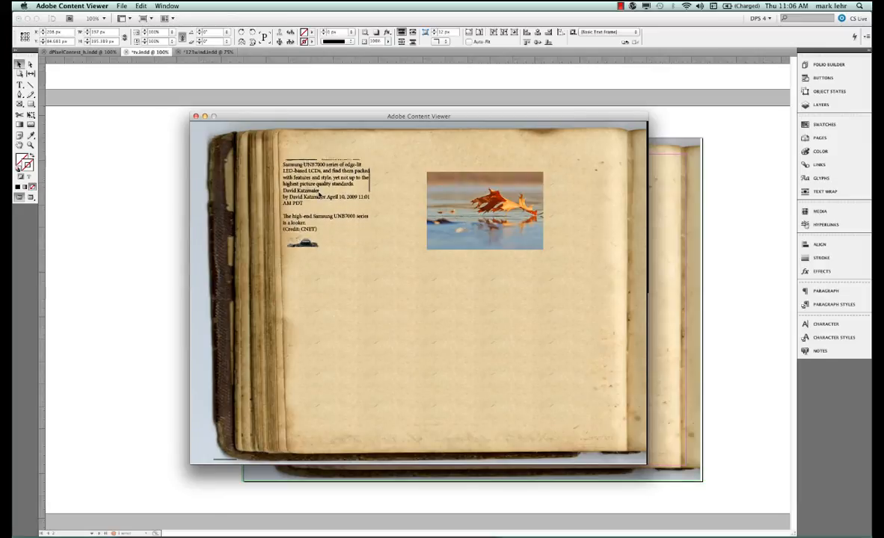
scroll(329, 206, down, 2)
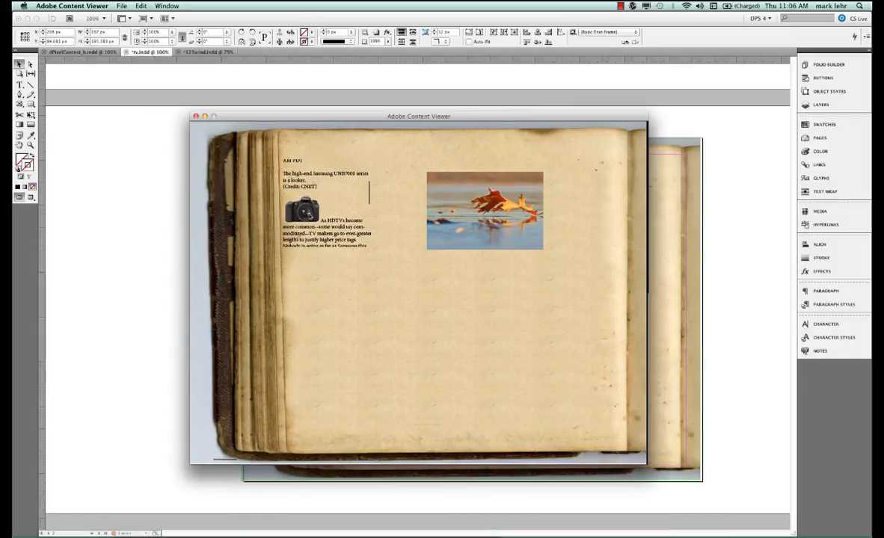
scroll(314, 209, up, 5)
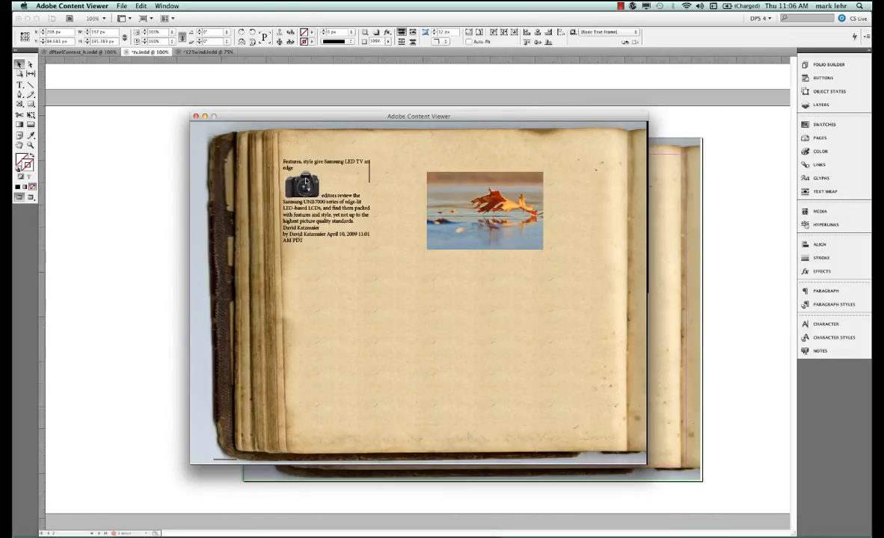
drag(306, 180, 337, 216)
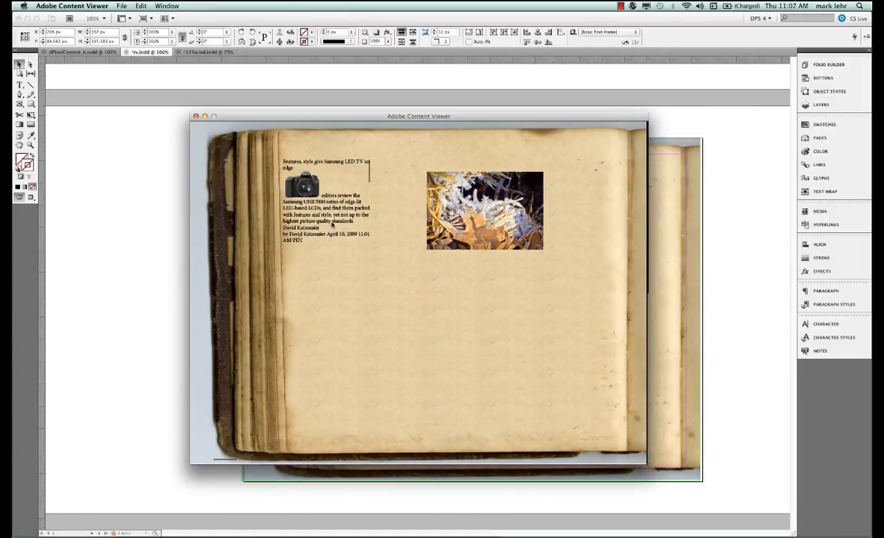
scroll(332, 225, down, 5)
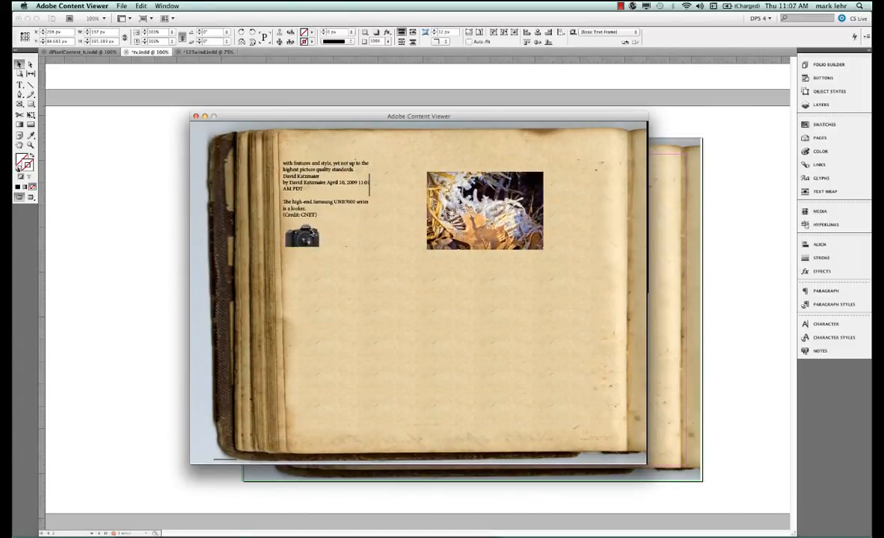
scroll(312, 232, down, 3)
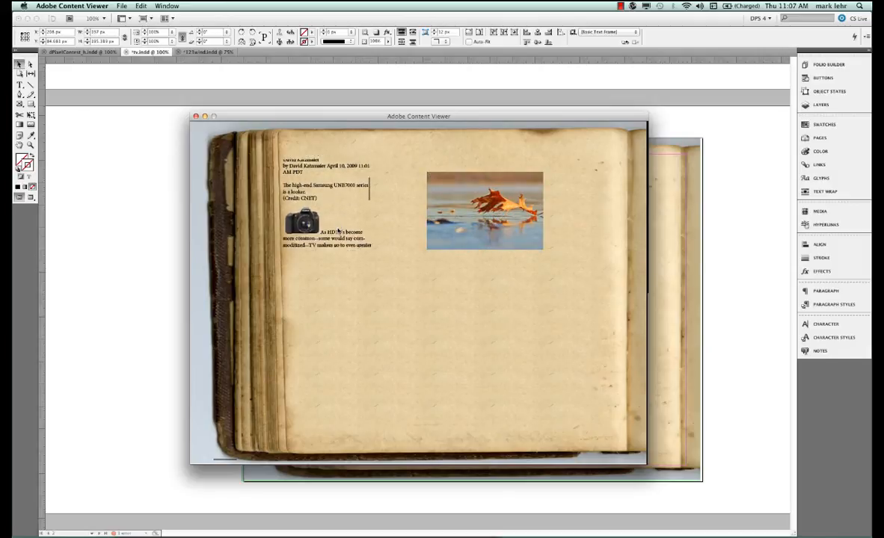
drag(338, 230, 349, 145)
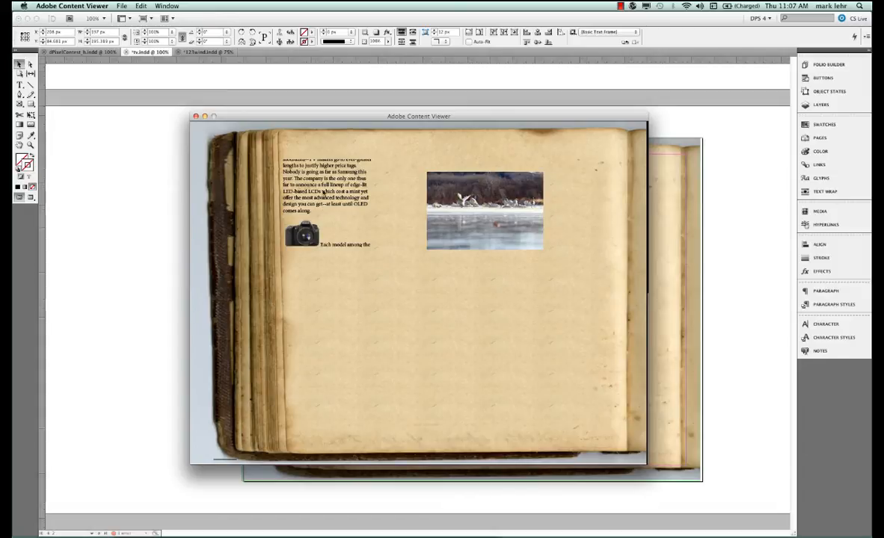
drag(321, 186, 336, 235)
drag(345, 175, 331, 211)
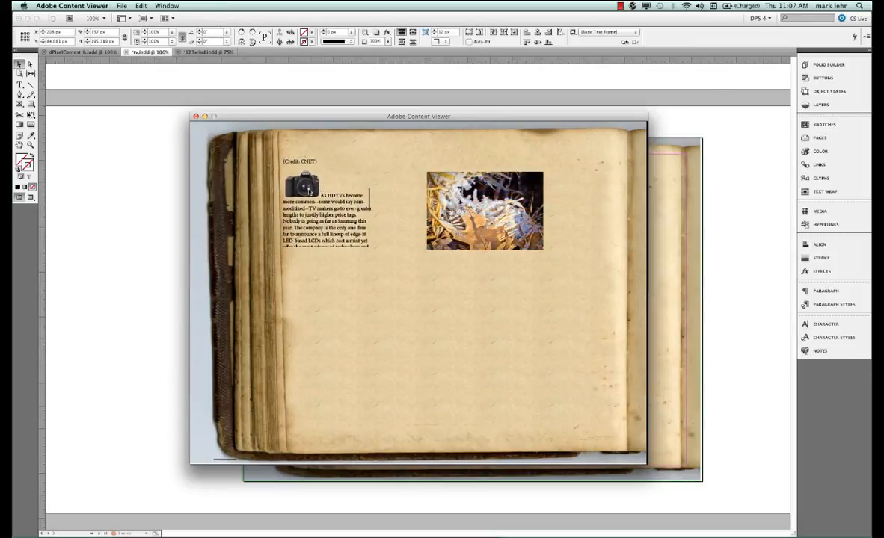
drag(338, 220, 344, 192)
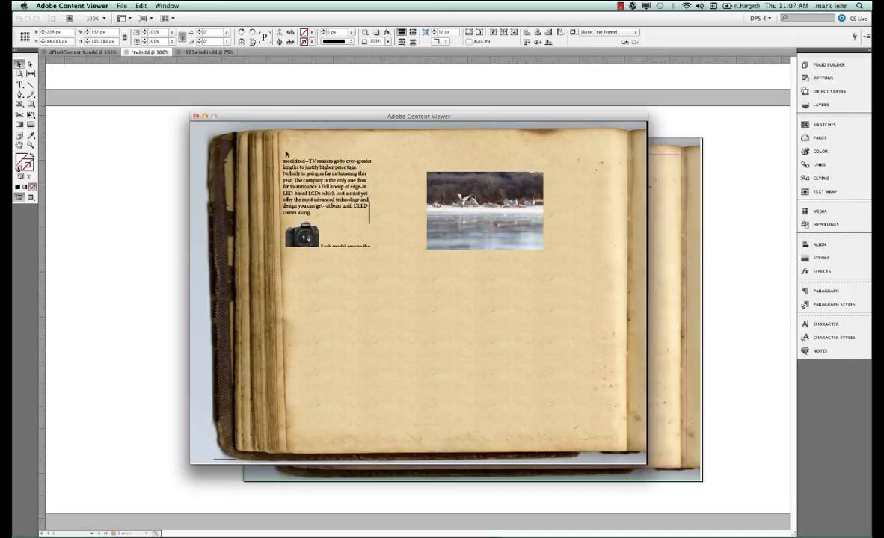
click(196, 117)
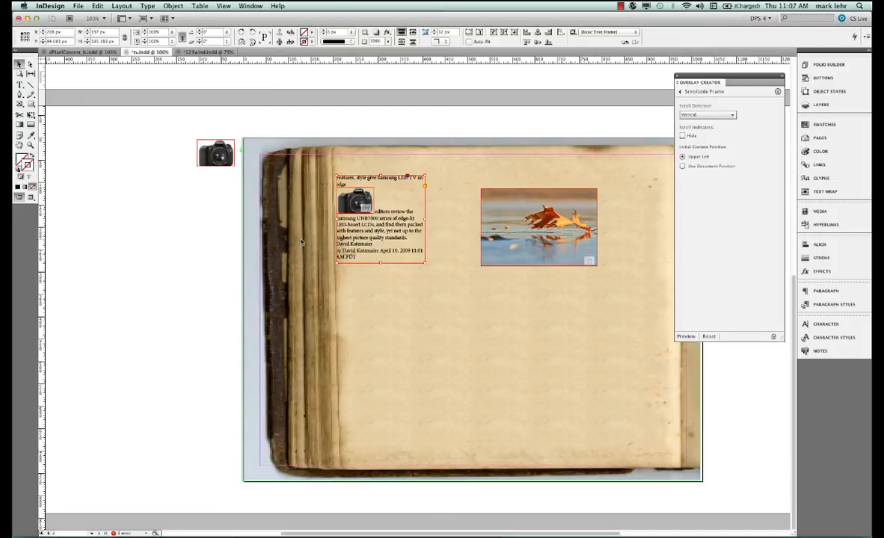
In Layers, hide the slideshow layer and show the tv layer
click(837, 105)
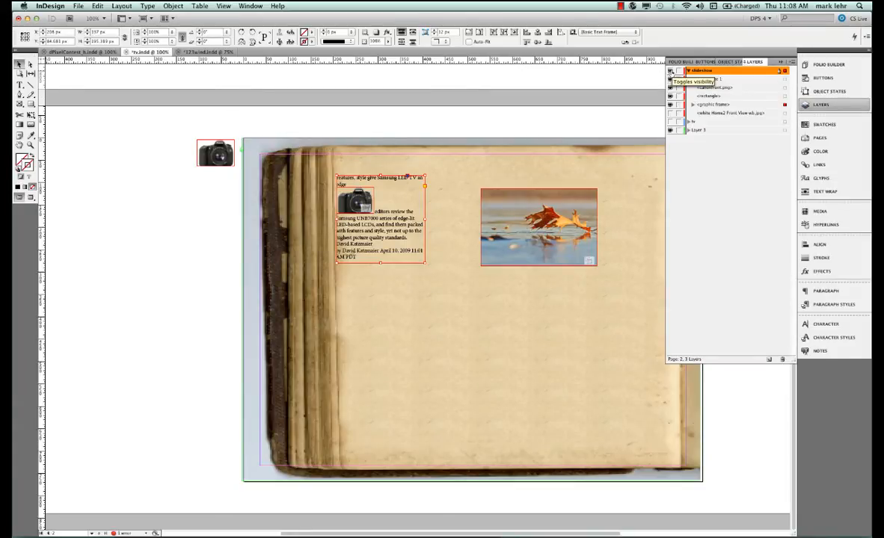
click(670, 70)
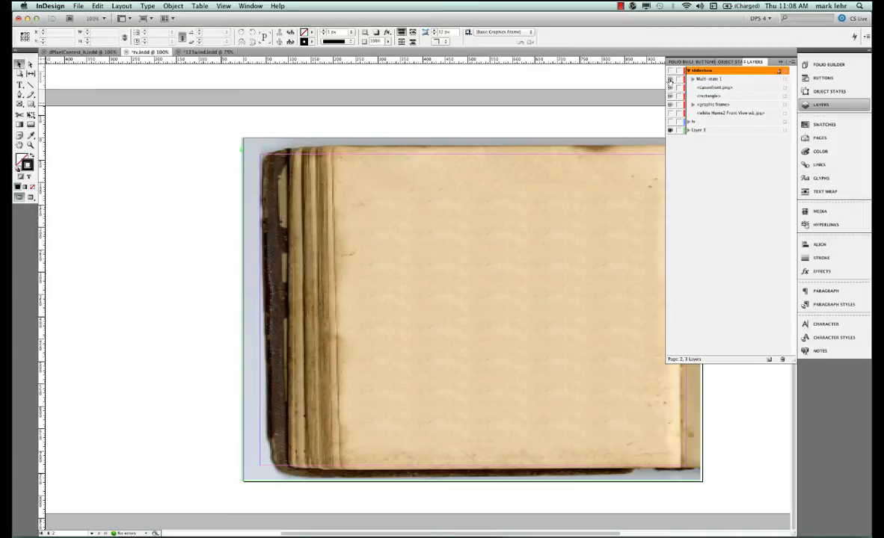
click(670, 122)
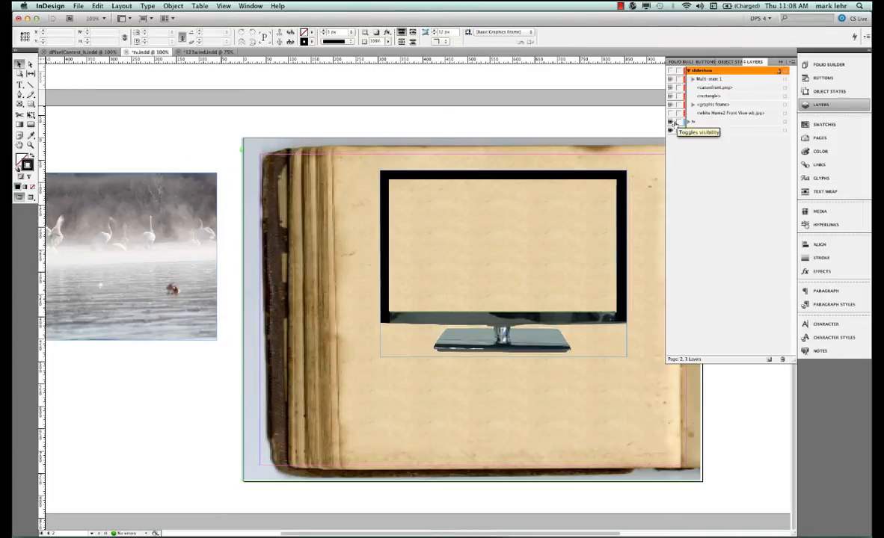
Move the swan video from the pasteboard onto the TV screen
click(505, 177)
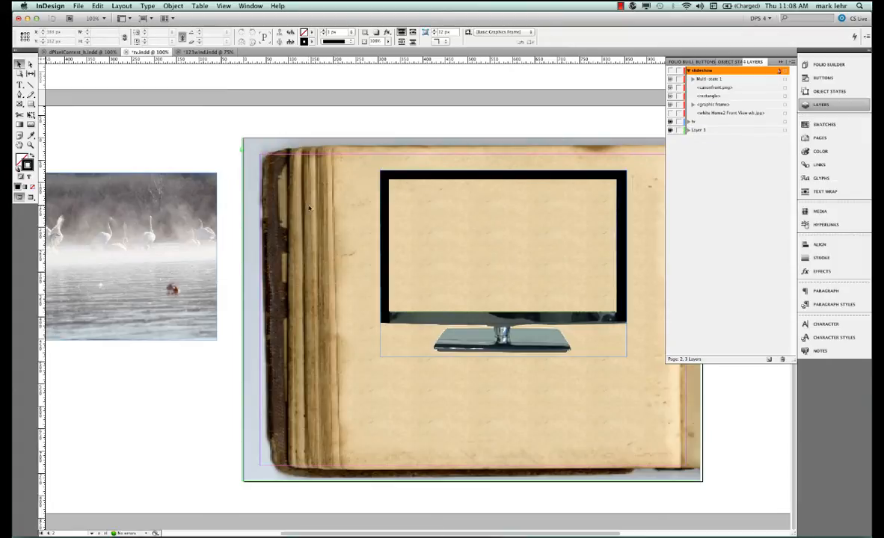
click(263, 210)
drag(264, 209, 607, 201)
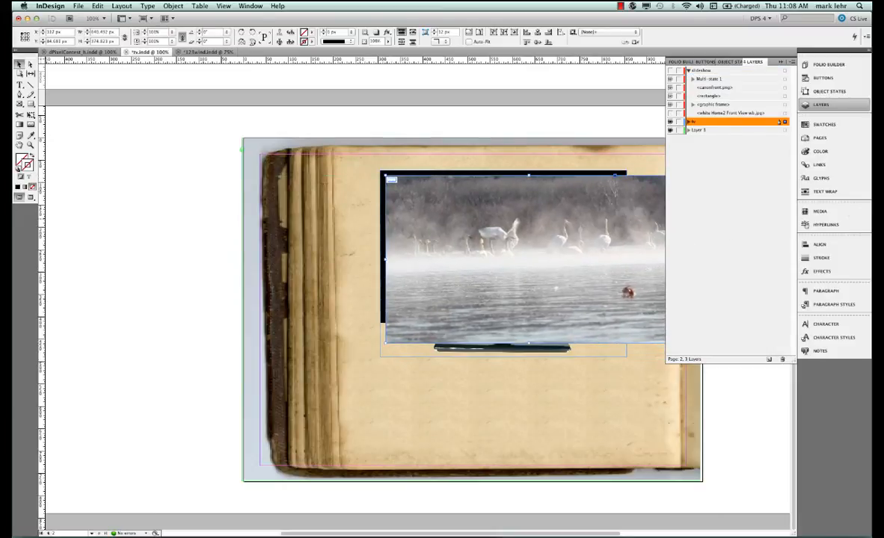
Resize the video frame to fit inside the TV screen, about 526 × 307 px
click(854, 108)
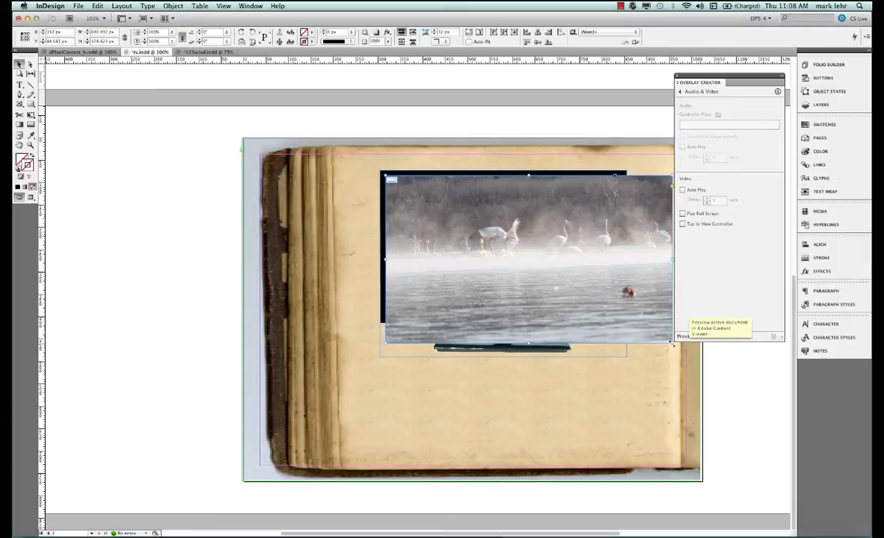
drag(673, 344, 620, 303)
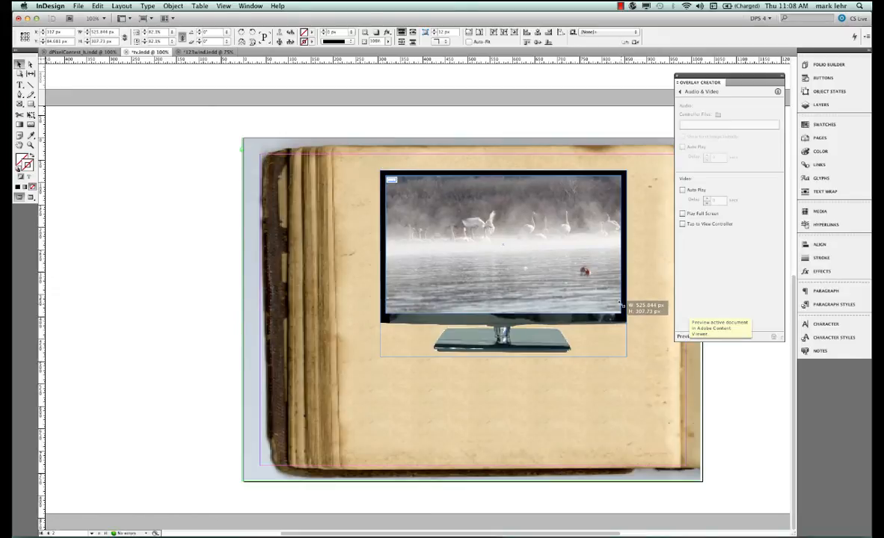
drag(620, 305, 621, 307)
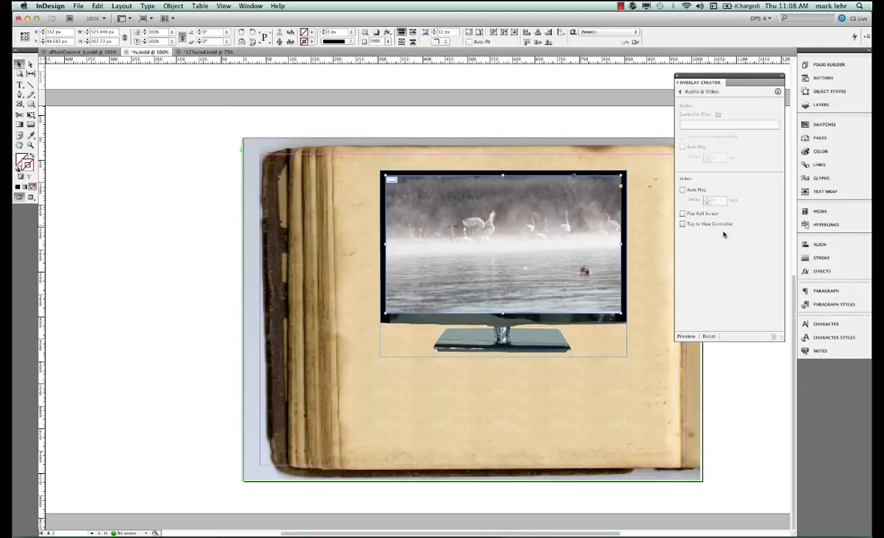
Enable Auto Play for the video overlay and preview it in the Content Viewer
click(682, 191)
click(684, 337)
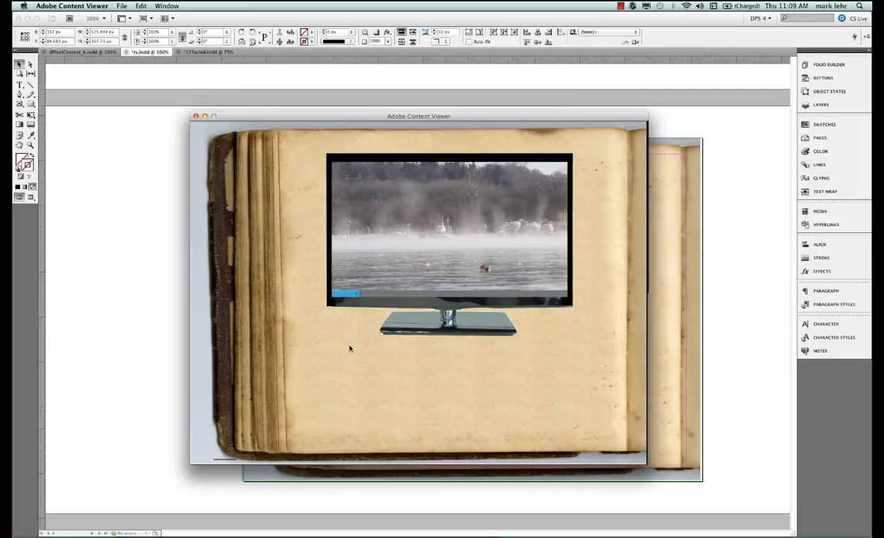
click(195, 117)
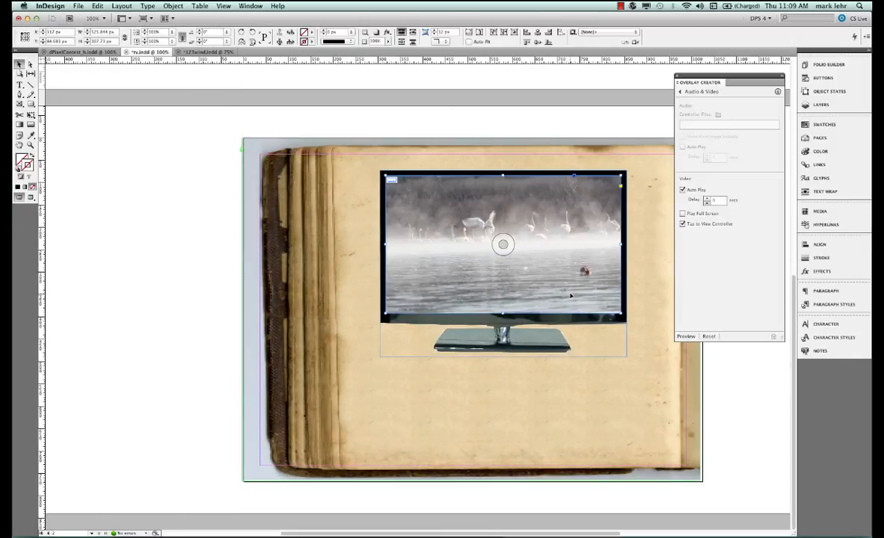
Move the swan video off to the pasteboard and convert the TV image into a multi-state object
drag(571, 297, 236, 310)
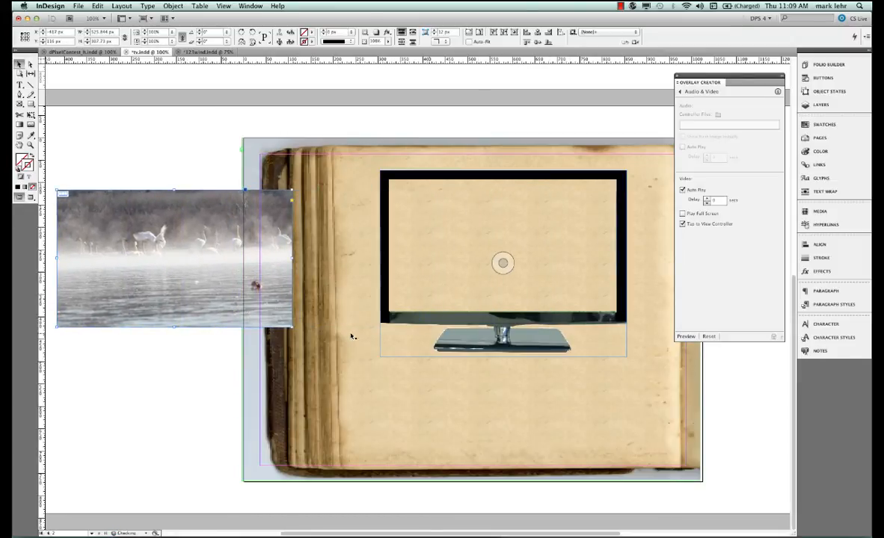
click(548, 346)
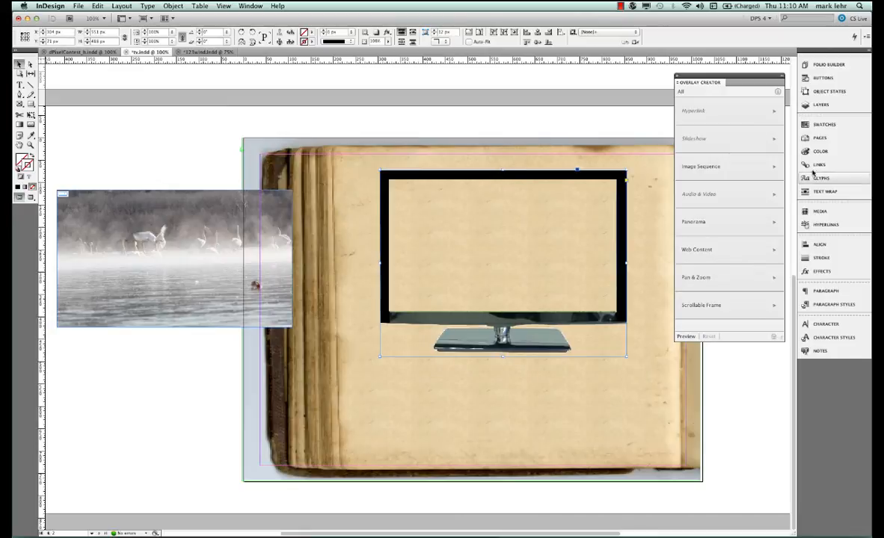
click(837, 93)
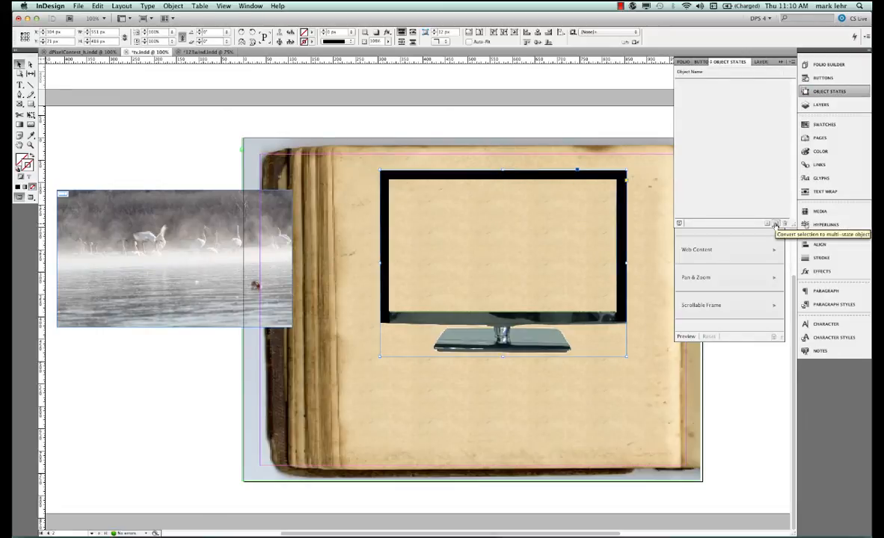
click(775, 225)
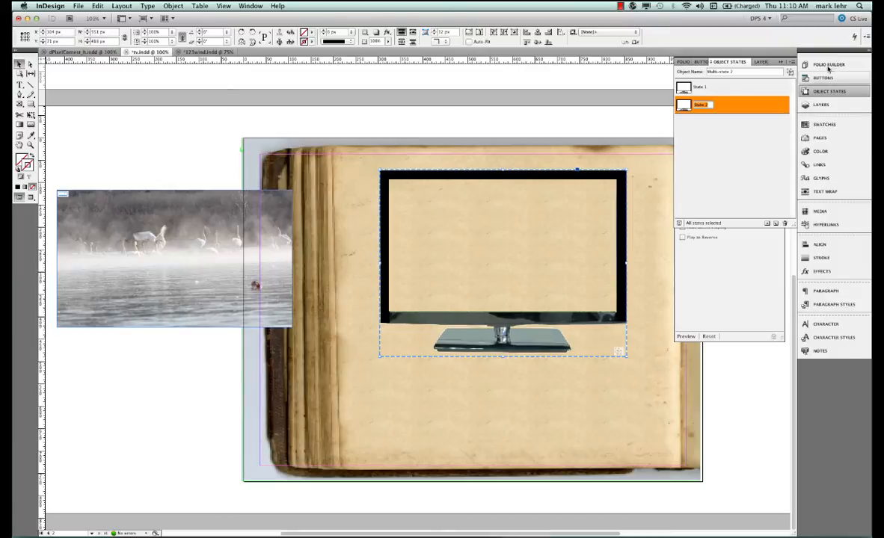
Set the TV multi-state slideshow to Auto Play and turn off Cross Fade
click(839, 93)
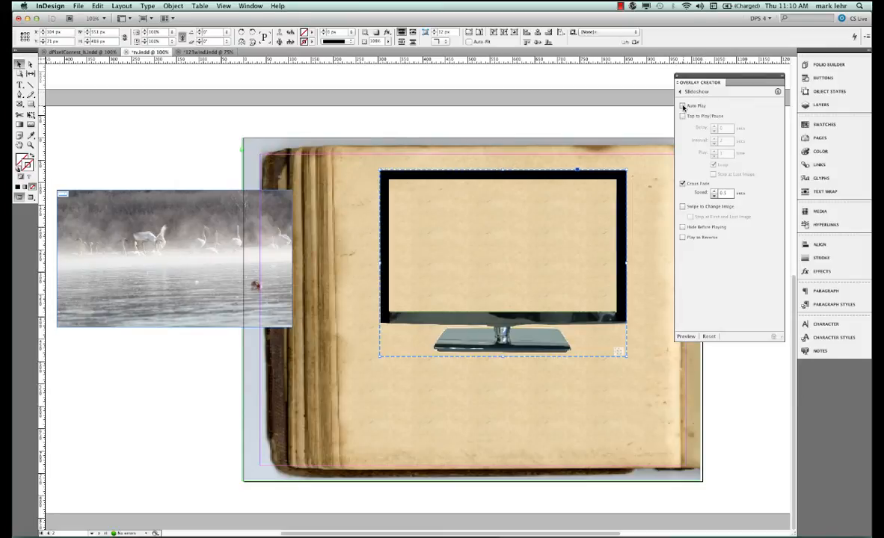
click(682, 105)
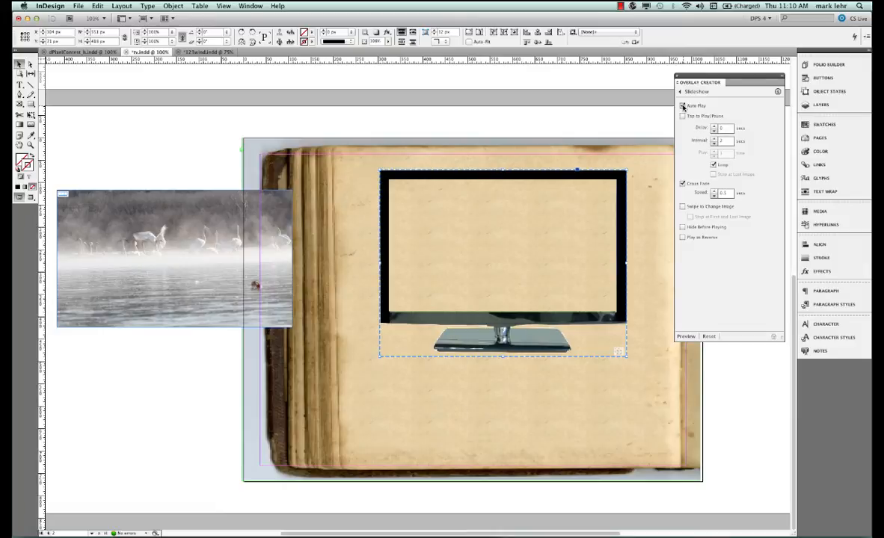
click(682, 183)
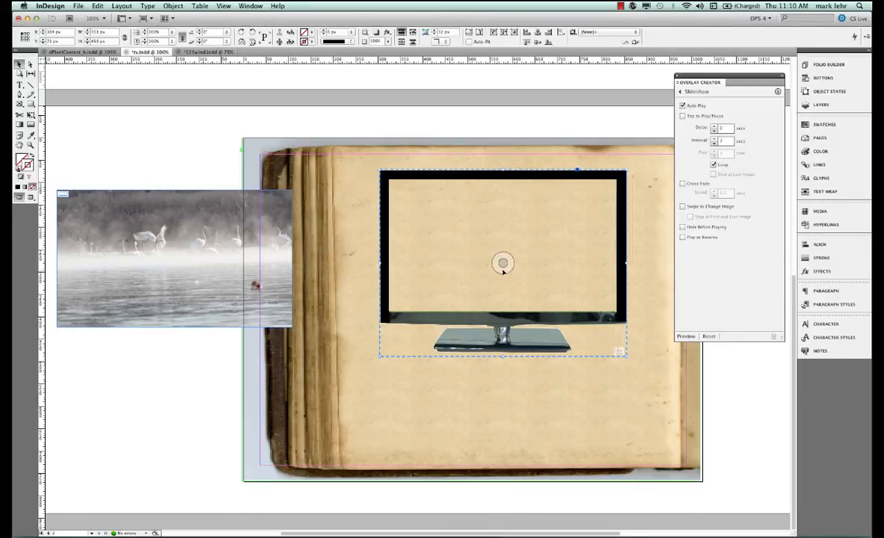
Move the swan video back onto the TV screen
drag(225, 217, 553, 205)
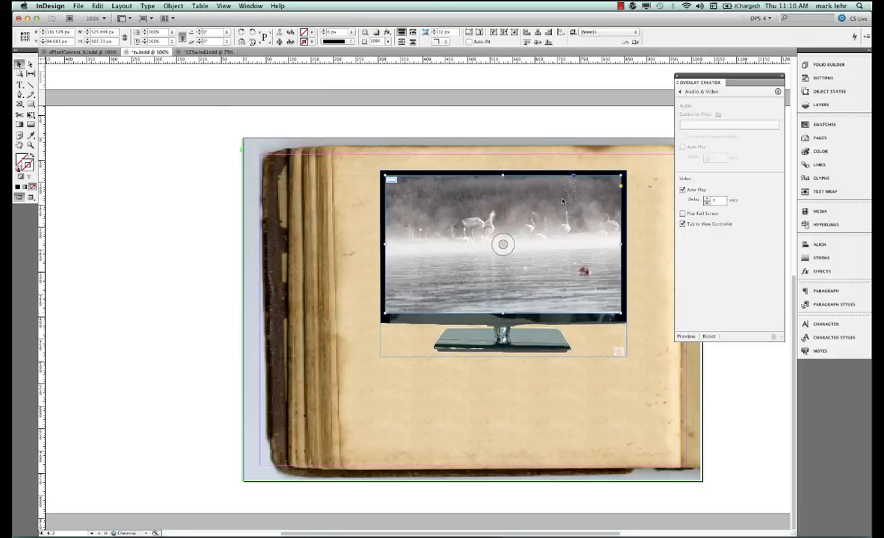
click(823, 105)
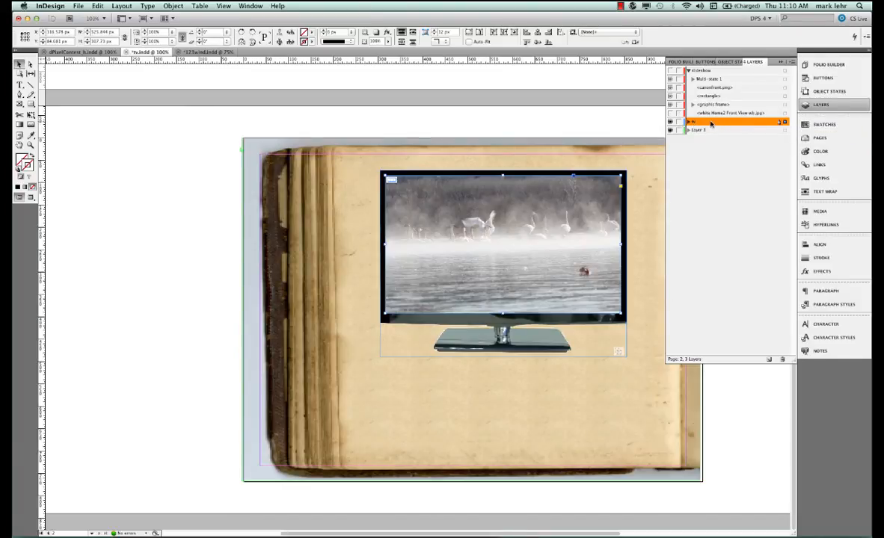
double_click(689, 130)
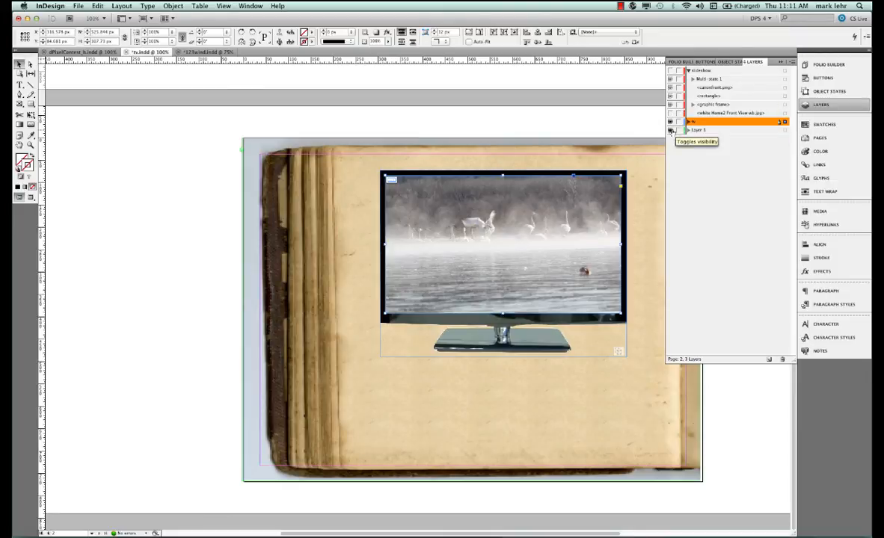
click(671, 130)
click(671, 130)
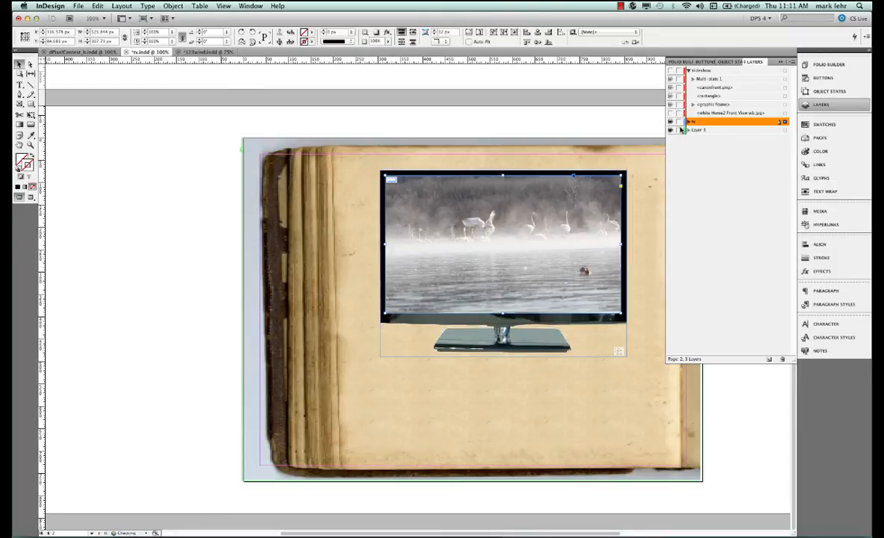
In Layers, expand the tv layer and move Multi-state 2 above the MVI_4667.MOV video
click(688, 122)
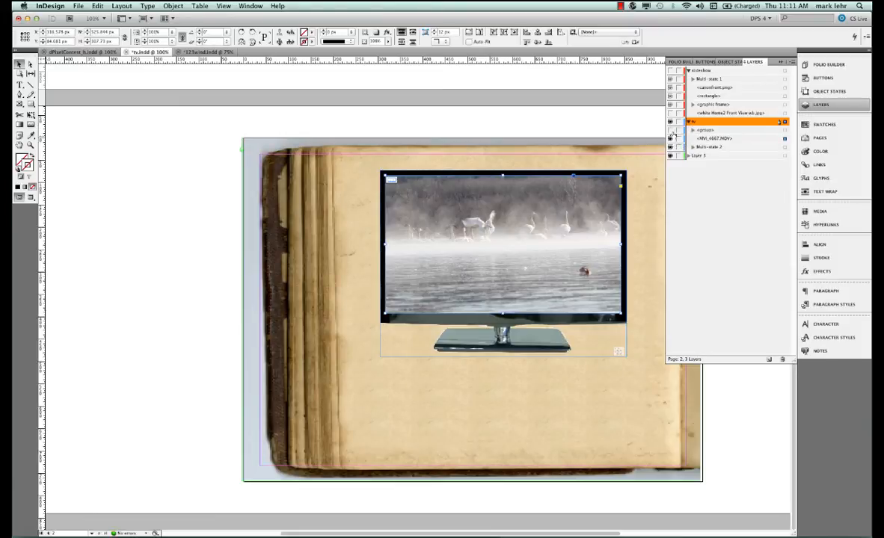
click(670, 147)
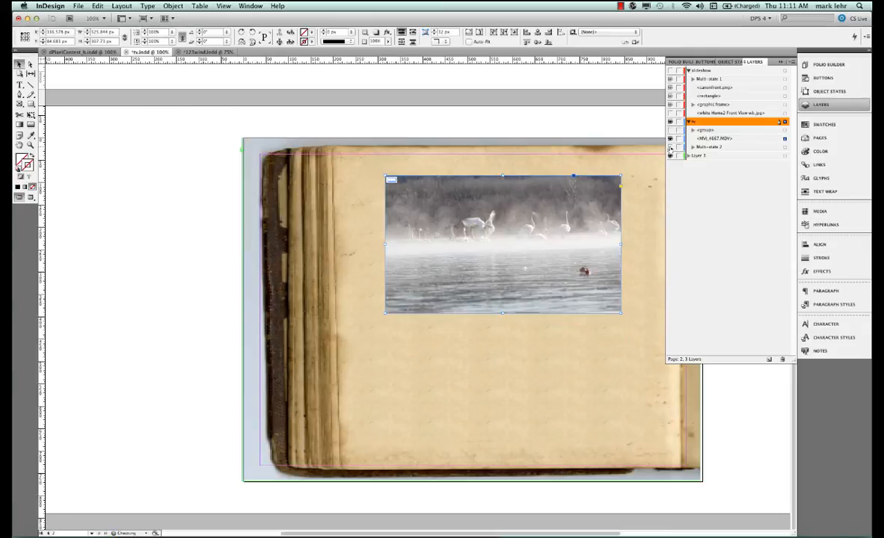
click(670, 147)
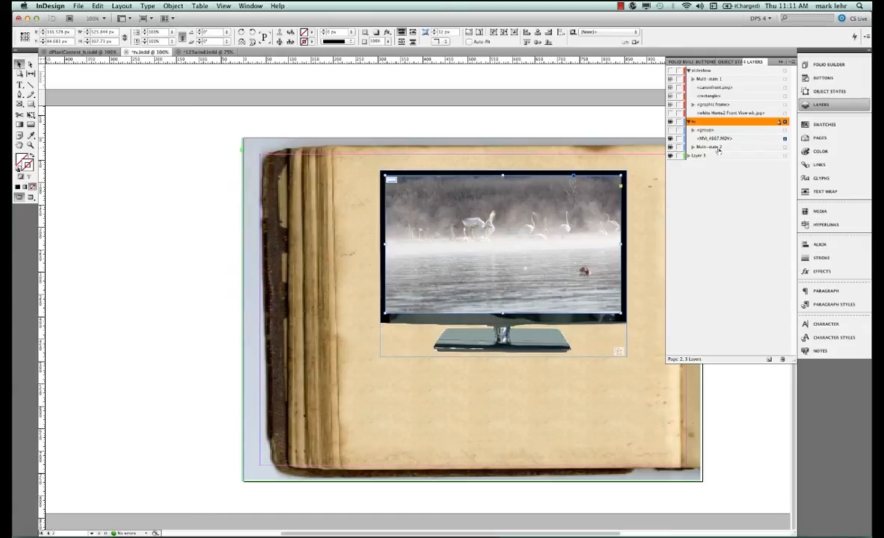
click(717, 147)
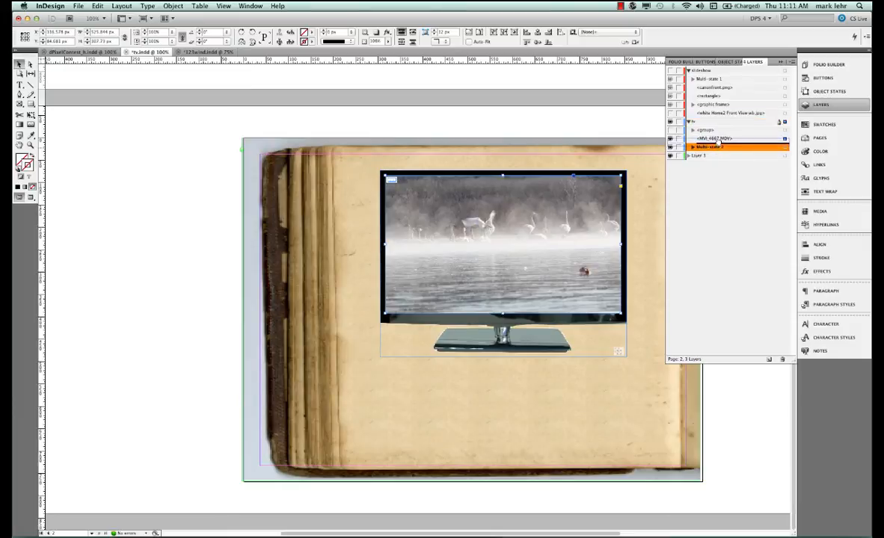
drag(718, 148, 720, 139)
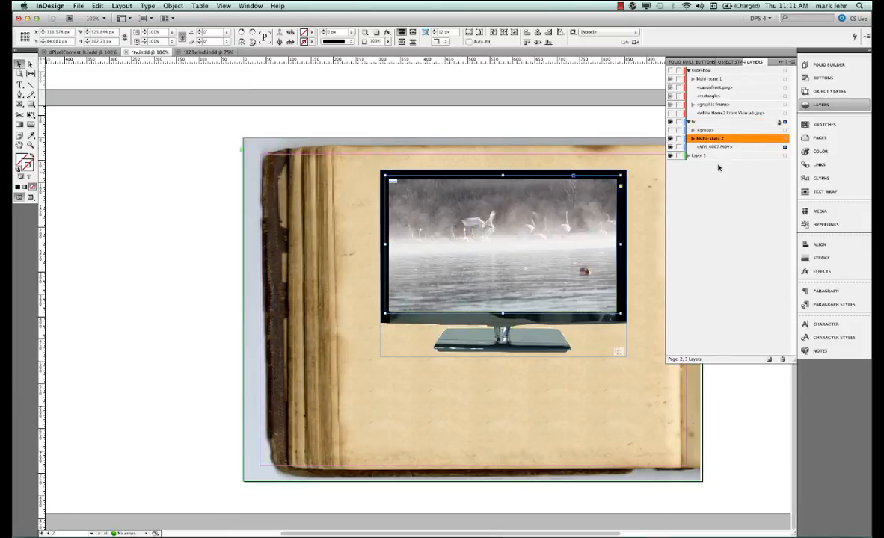
Preview the TV page with the video overlay in the Content Viewer
click(831, 105)
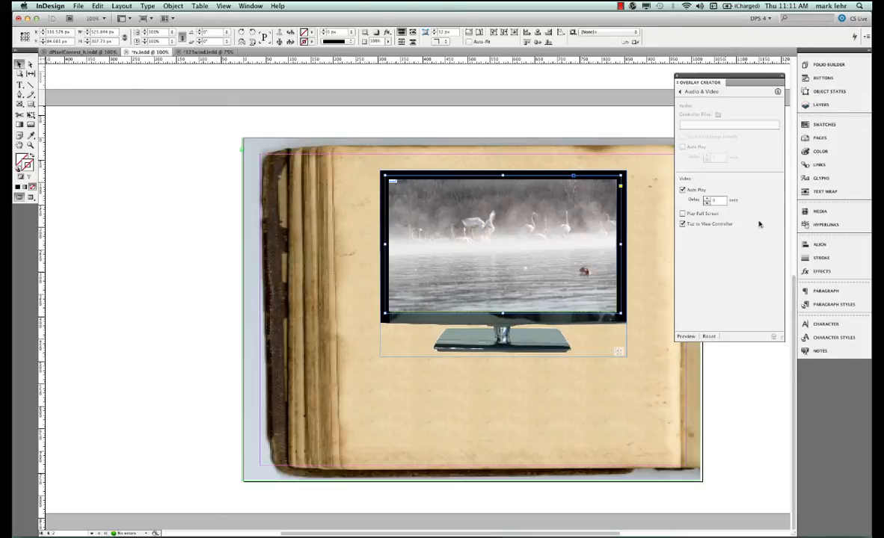
click(686, 337)
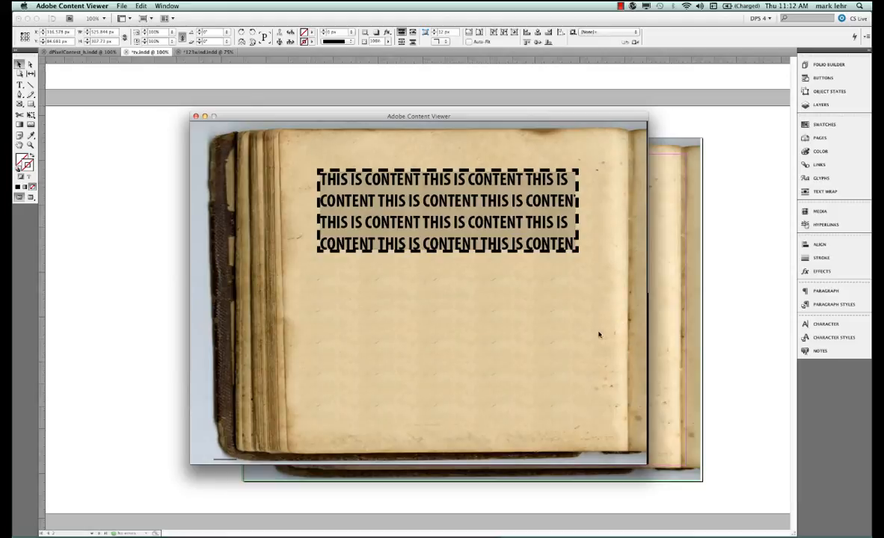
drag(517, 355, 517, 278)
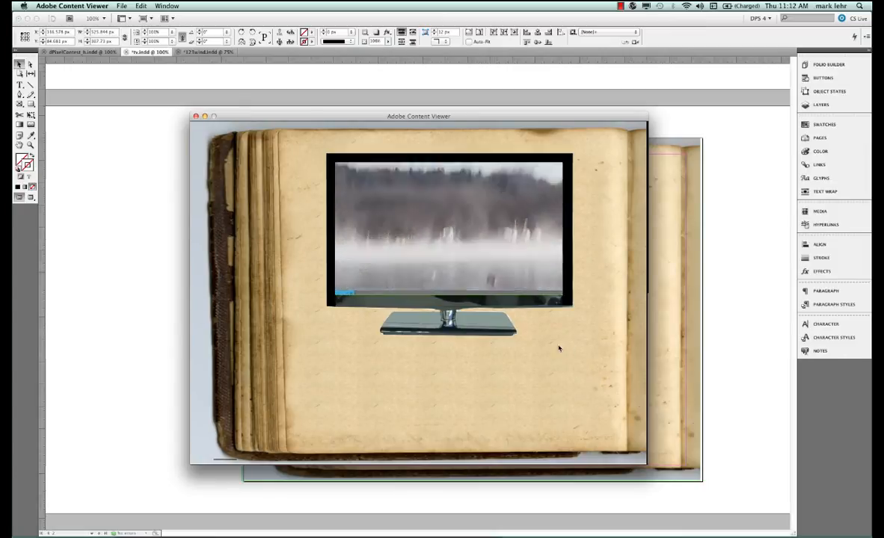
Scrub, pause and resume the video in the preview, then close the Content Viewer
mouse_move(381, 278)
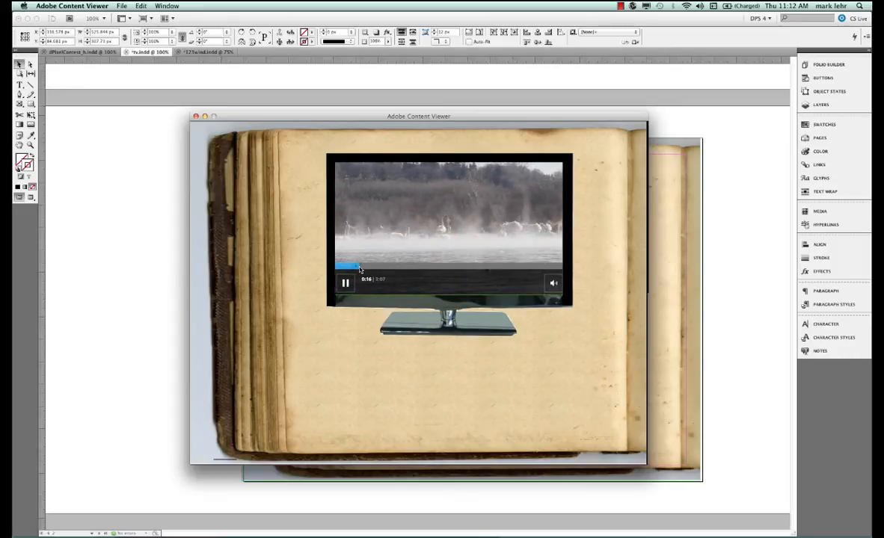
click(431, 269)
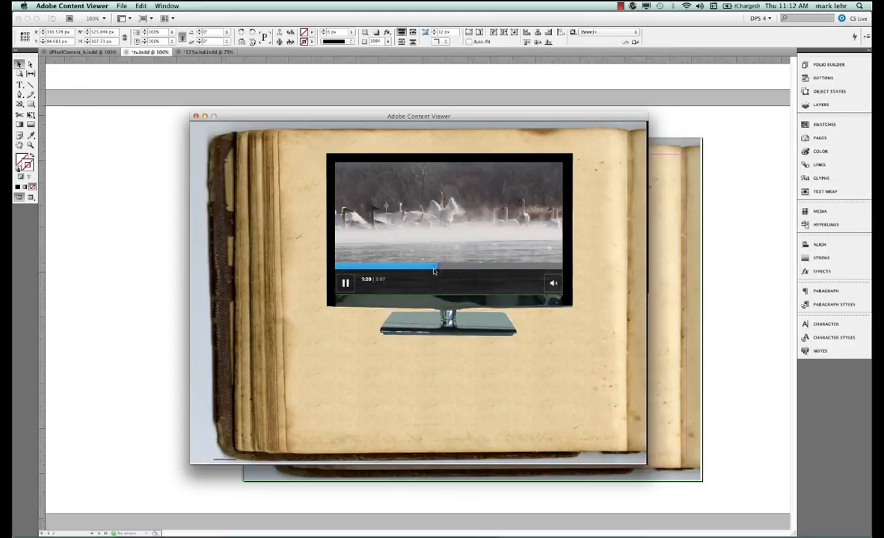
click(345, 282)
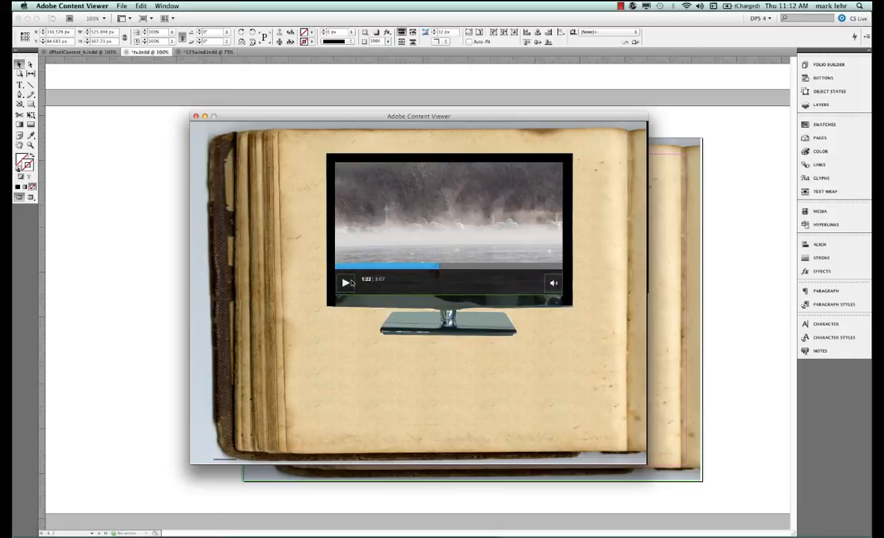
click(344, 283)
click(352, 346)
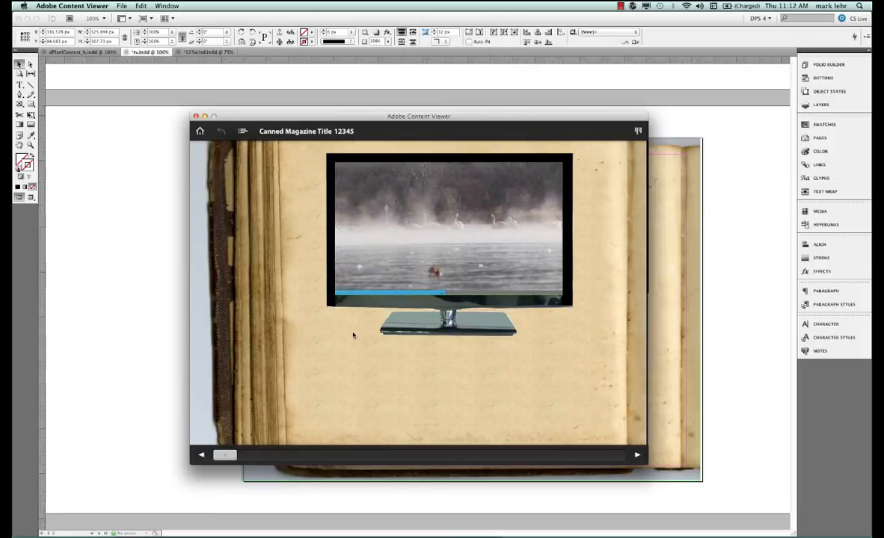
click(354, 335)
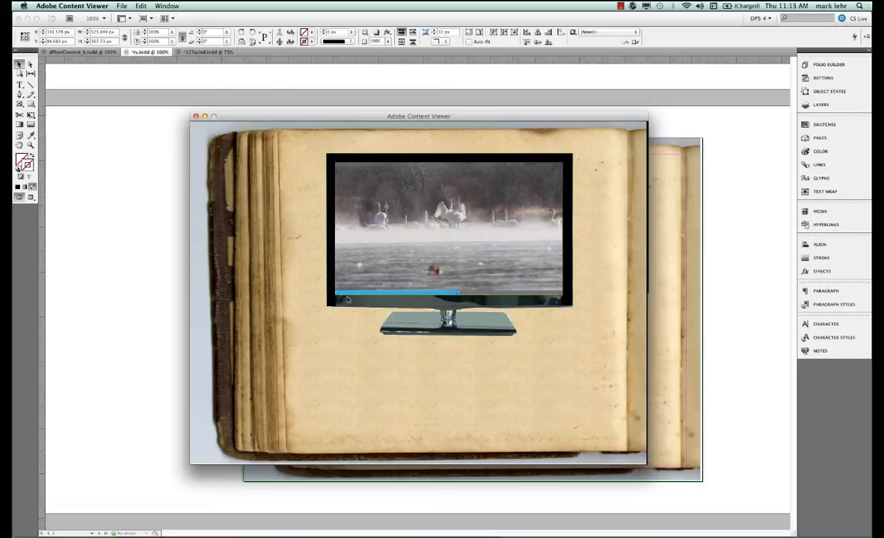
click(196, 117)
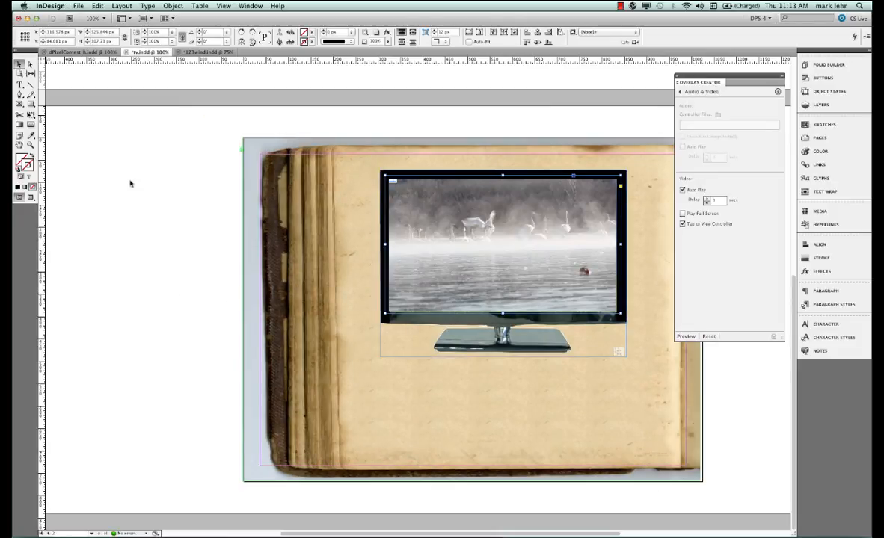
Switch to the pixel contest document, preview it, and tap the first camera button
click(81, 53)
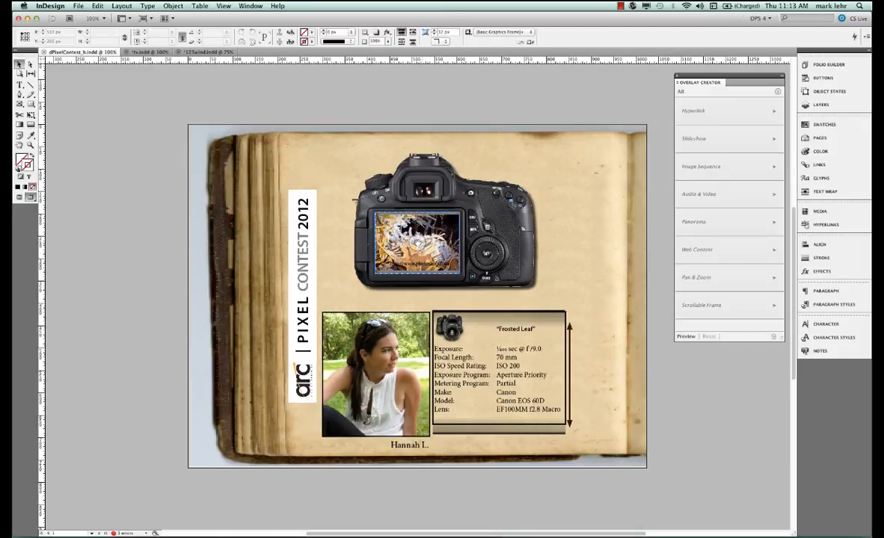
click(686, 337)
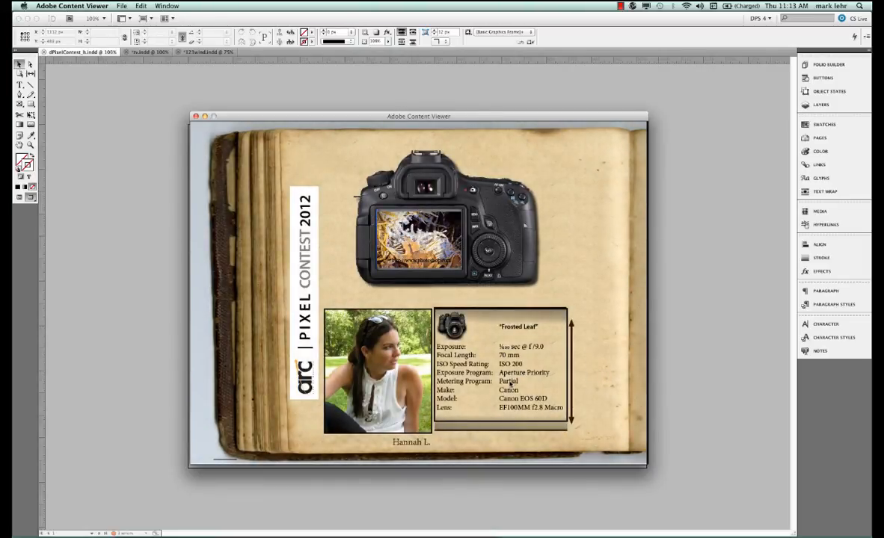
drag(510, 383, 483, 324)
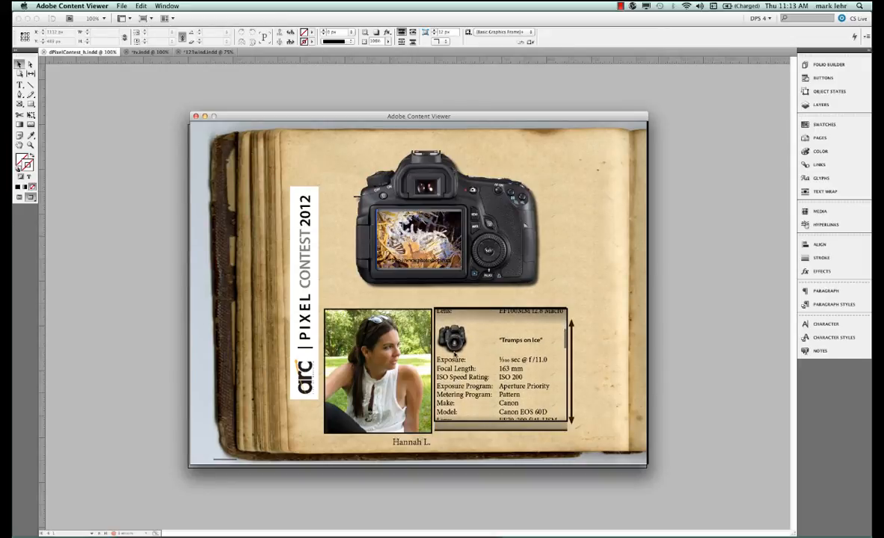
click(458, 341)
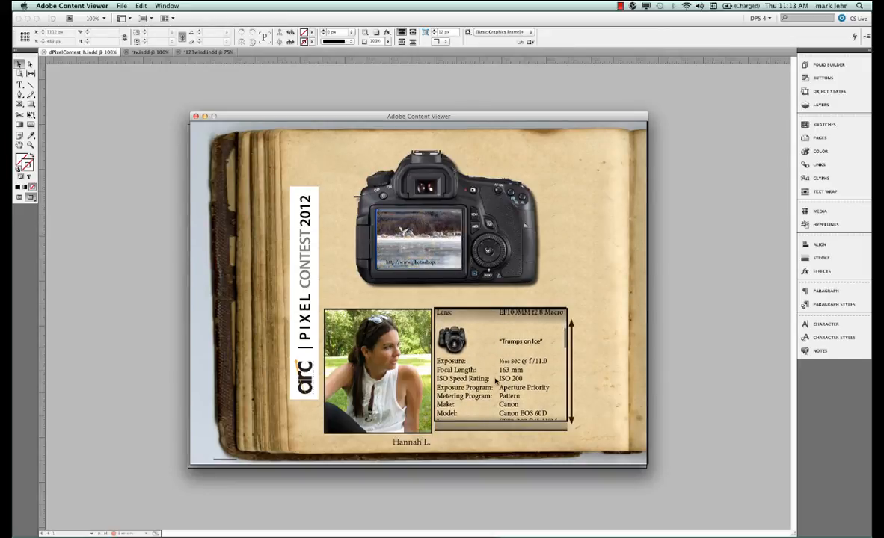
Scroll through the caption text in the preview and tap the Trumpet Video camera button
drag(495, 385, 494, 338)
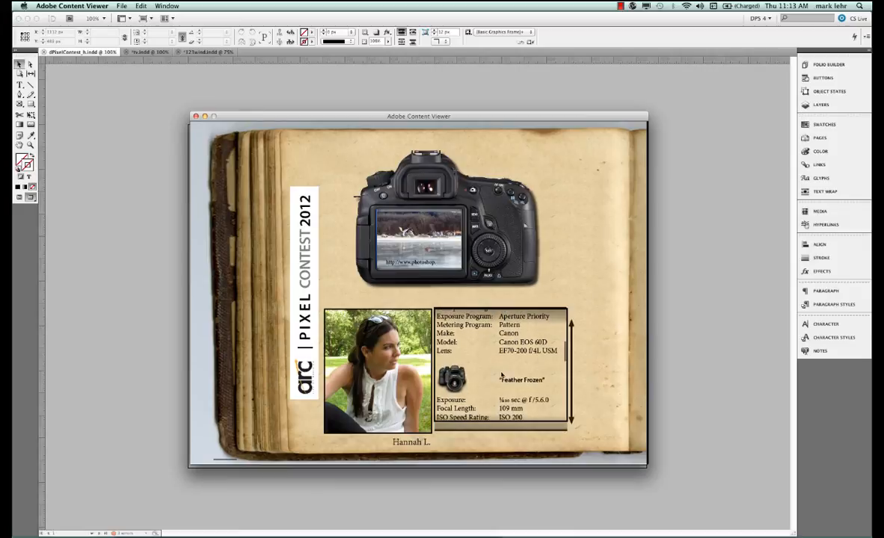
drag(501, 376, 506, 334)
drag(499, 387, 502, 335)
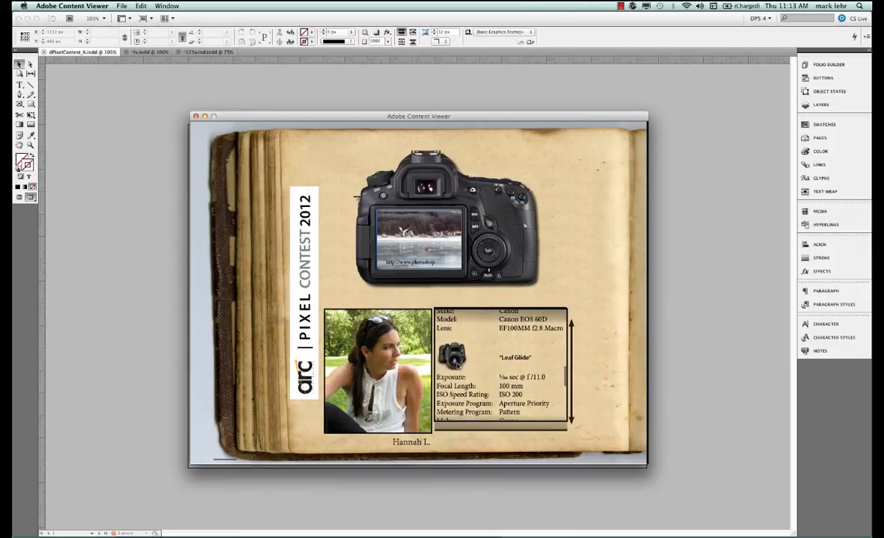
drag(462, 371, 538, 328)
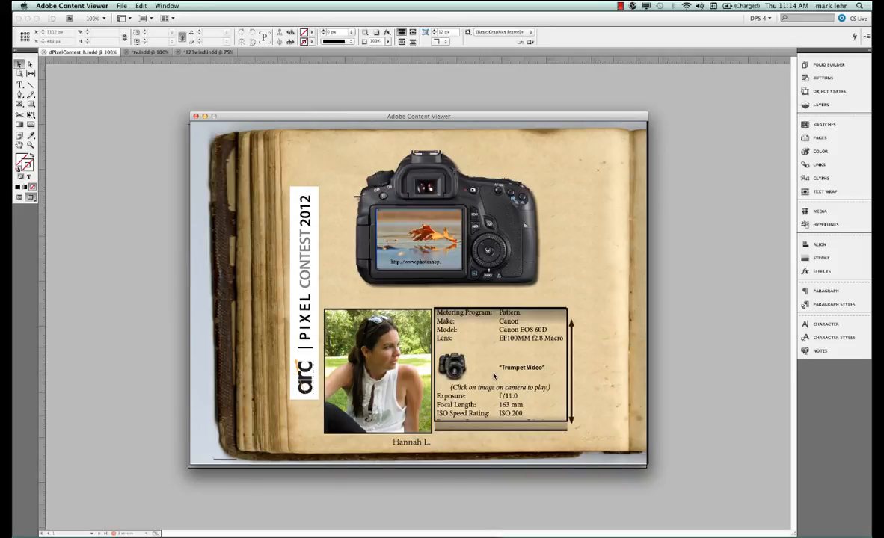
click(454, 368)
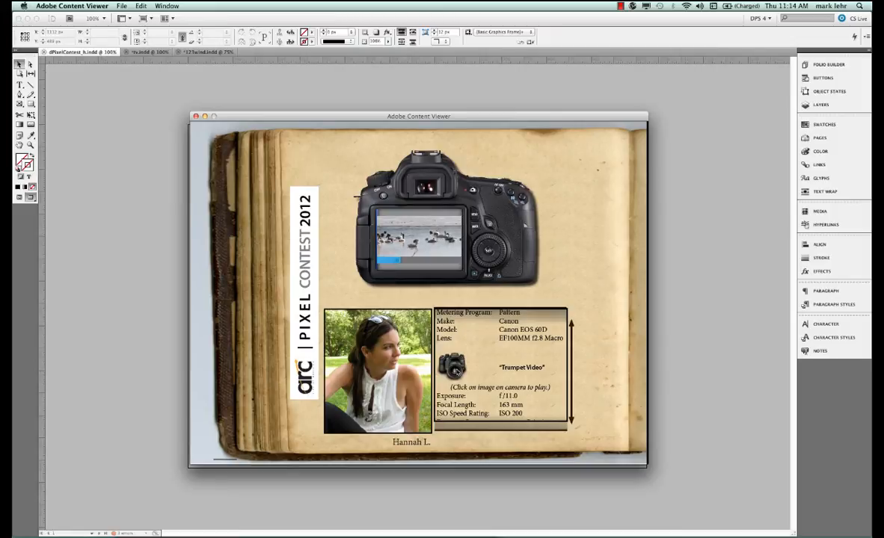
scroll(494, 389, down, 5)
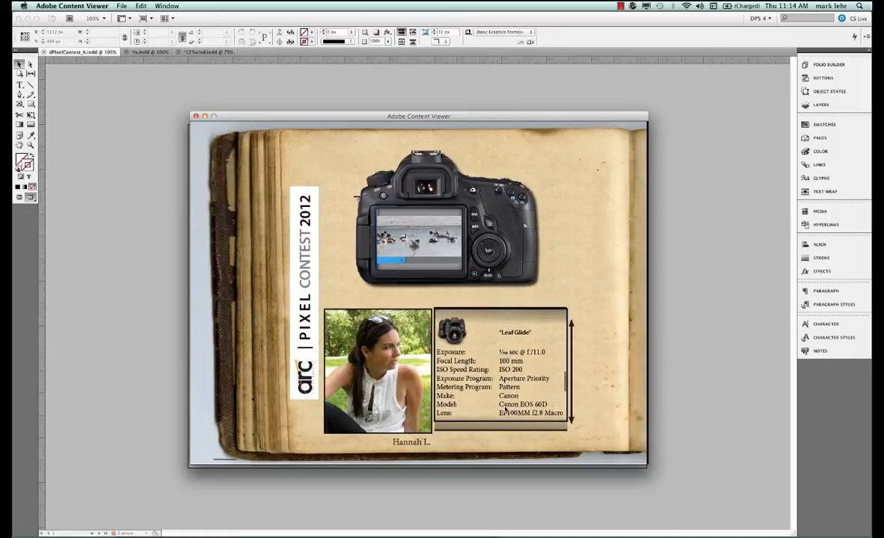
scroll(505, 410, up, 3)
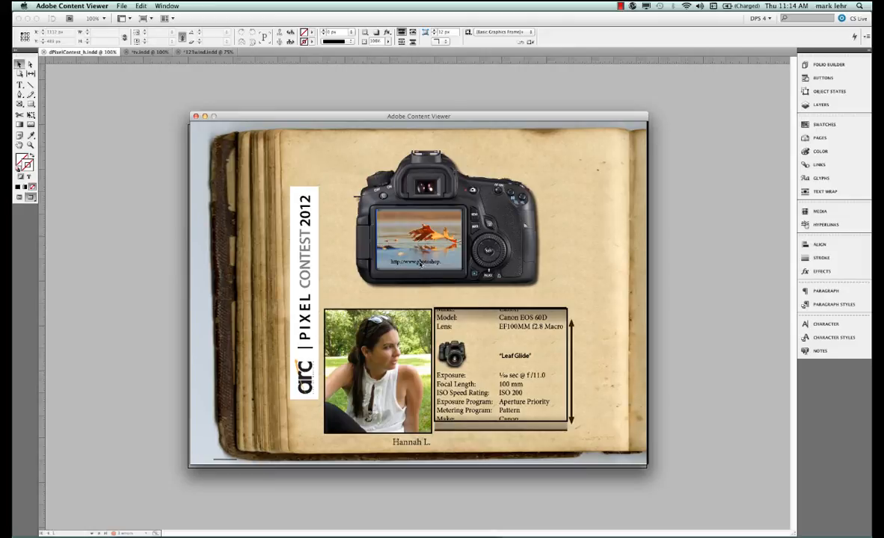
Tap the web link on the camera screen in the preview, page through the Photoshop.com gallery slideshow, and close the web view
click(421, 262)
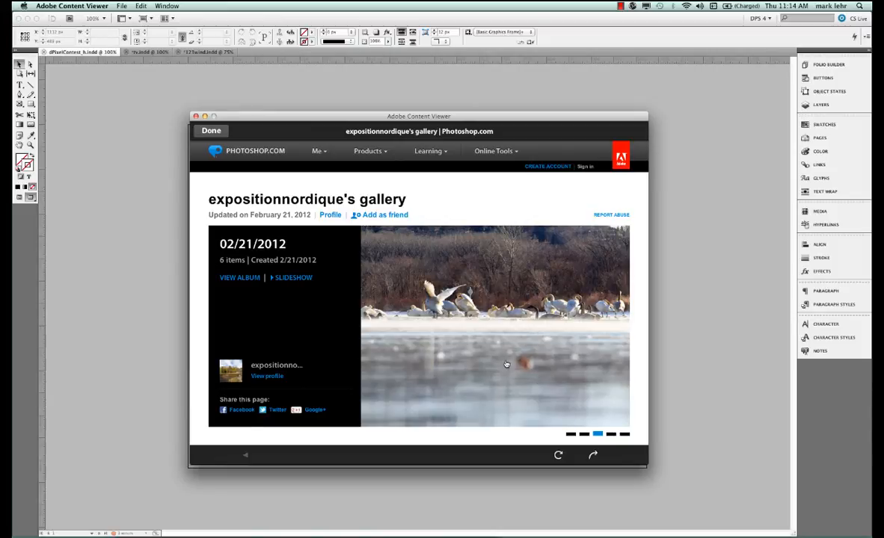
click(611, 435)
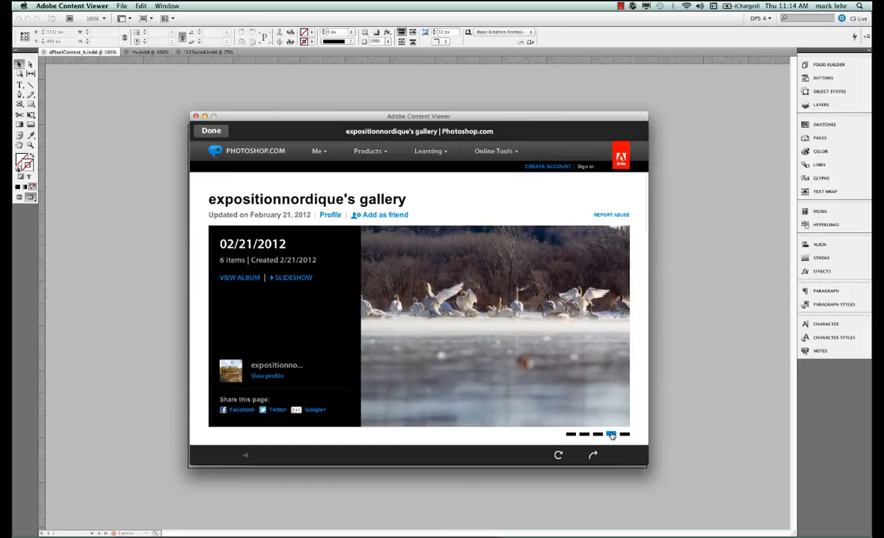
click(570, 434)
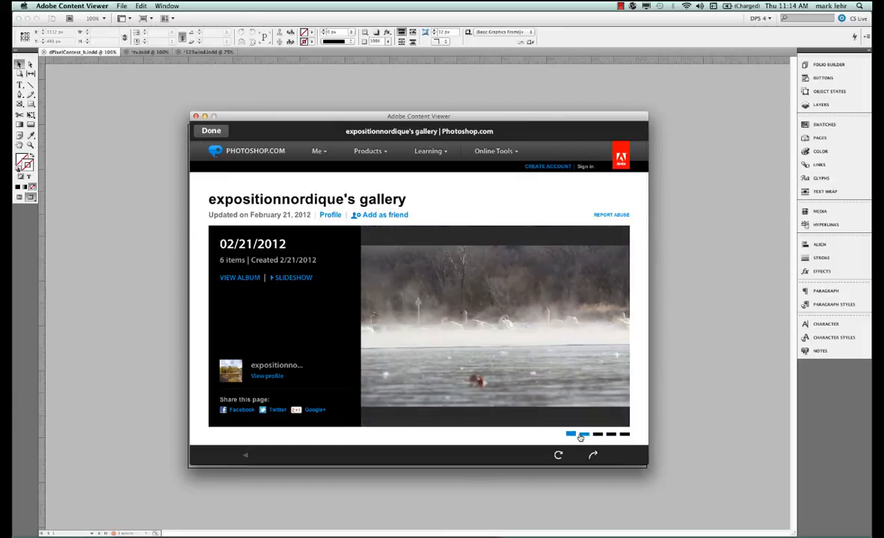
click(625, 435)
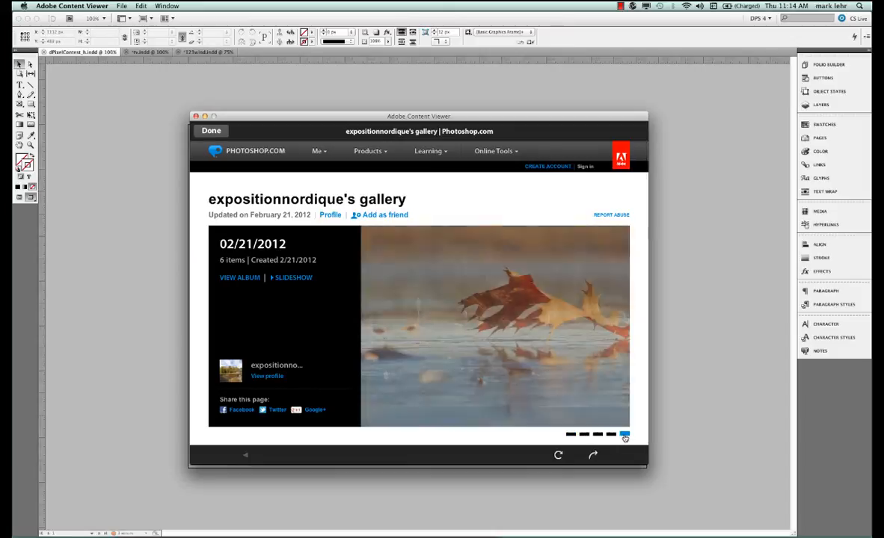
click(610, 436)
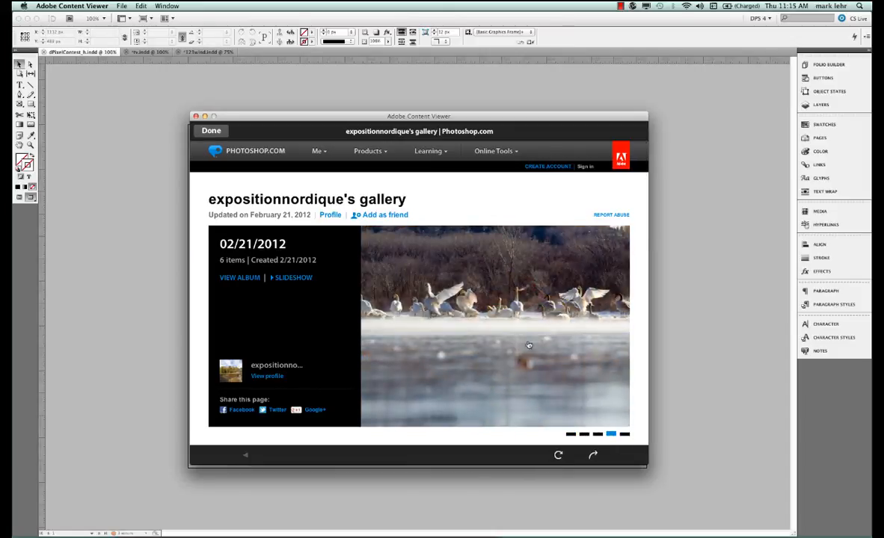
click(371, 151)
click(212, 131)
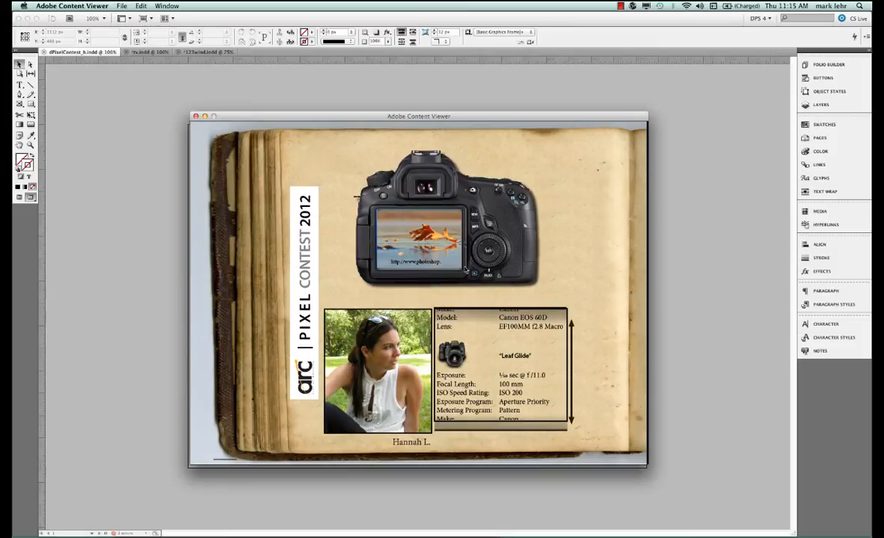
Scroll the caption text in the preview and close the Content Viewer
scroll(511, 358, down, 10)
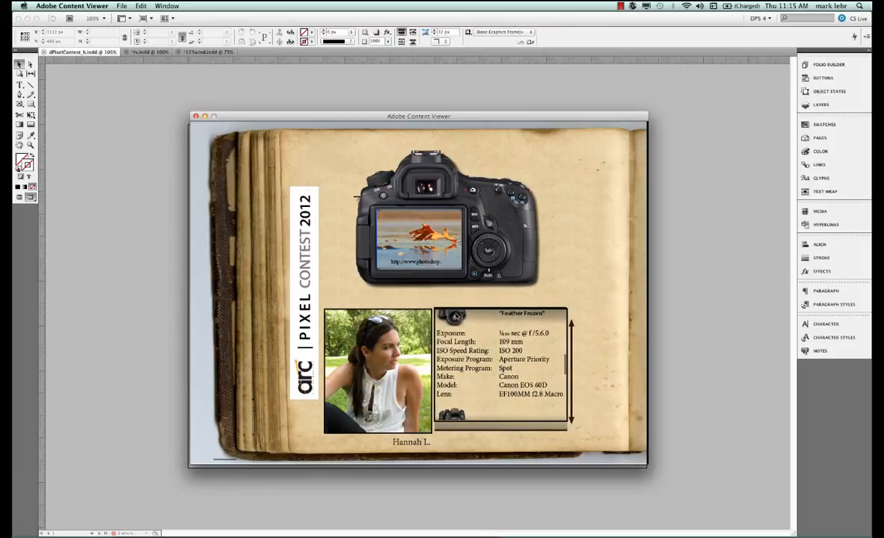
click(196, 118)
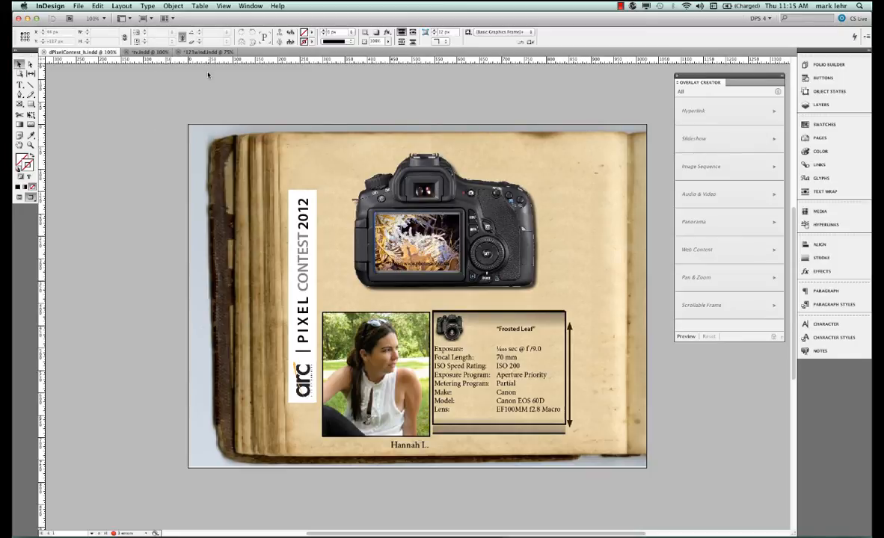
Switch to the wind turbines document and undo a slight nudge of the turbine graphic
click(207, 52)
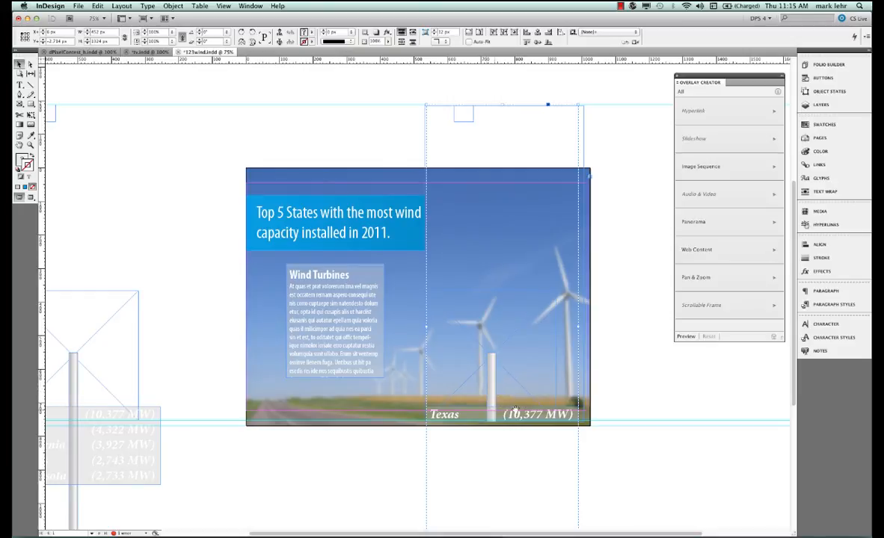
mouse_move(508, 387)
mouse_down()
mouse_move(506, 284)
mouse_move(516, 364)
mouse_move(505, 388)
mouse_up()
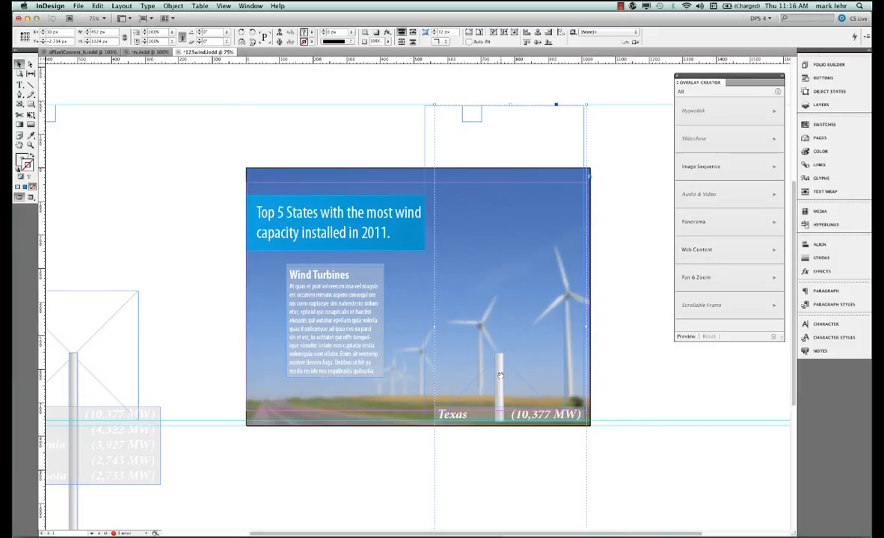
key(super+z)
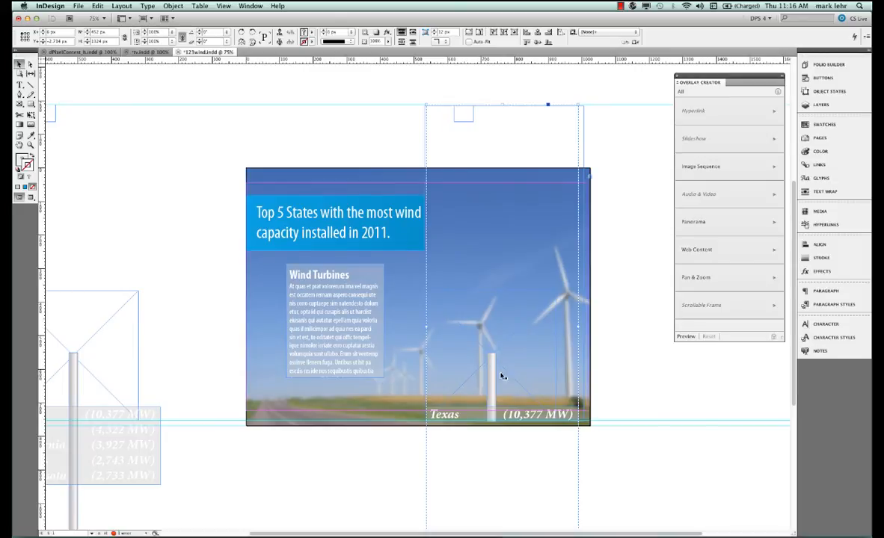
Preview the wind turbines page in the Content Viewer and scroll the Wind Turbines text frame
click(685, 336)
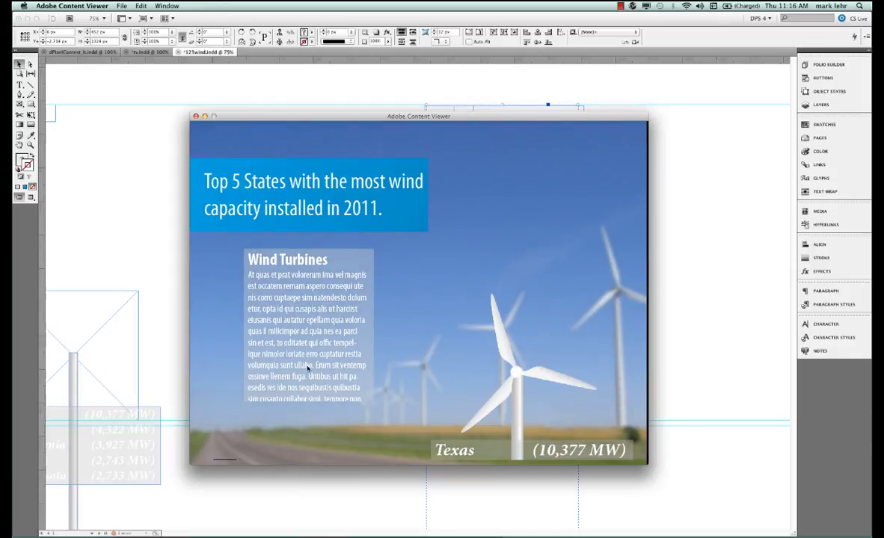
scroll(309, 361, down, 5)
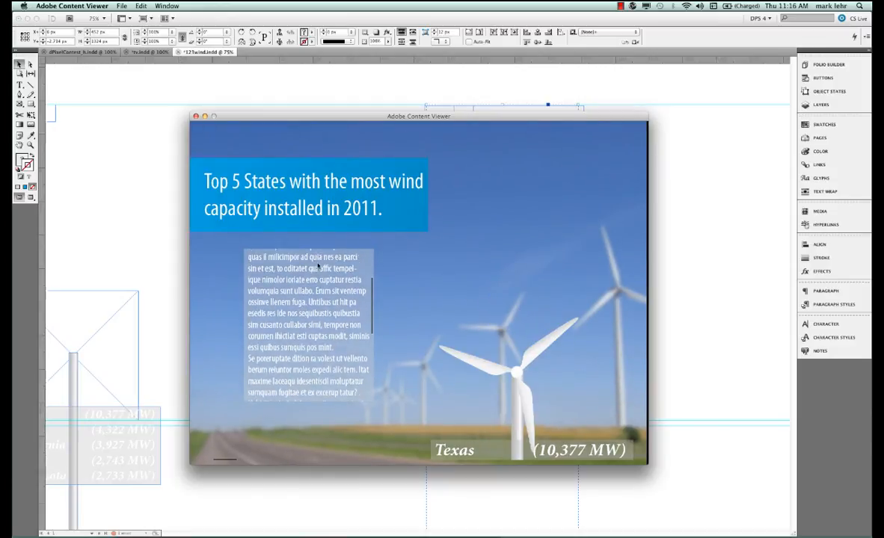
scroll(314, 278, up, 1)
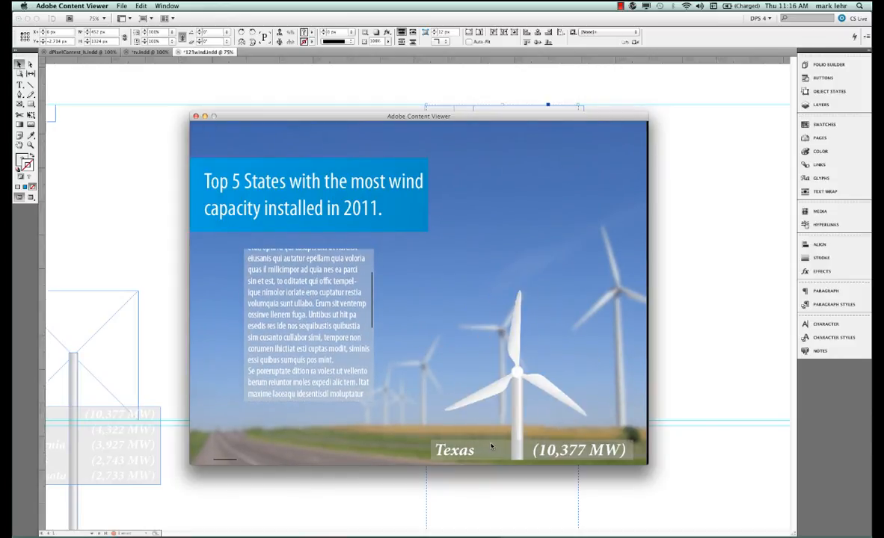